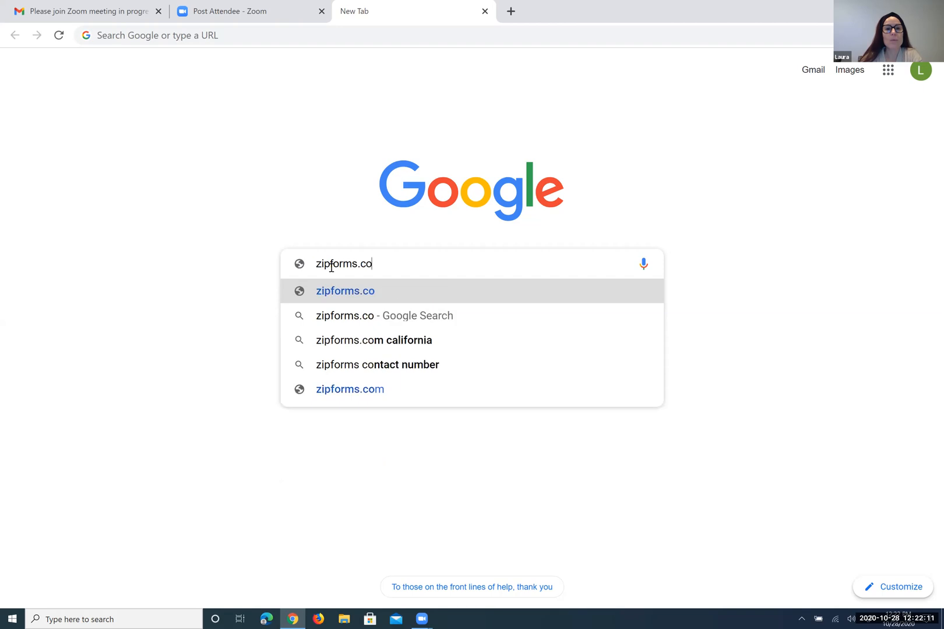
Try loading zipforms.com, inspect the privacy warning's advanced details, and back out of the error page
key("Return")
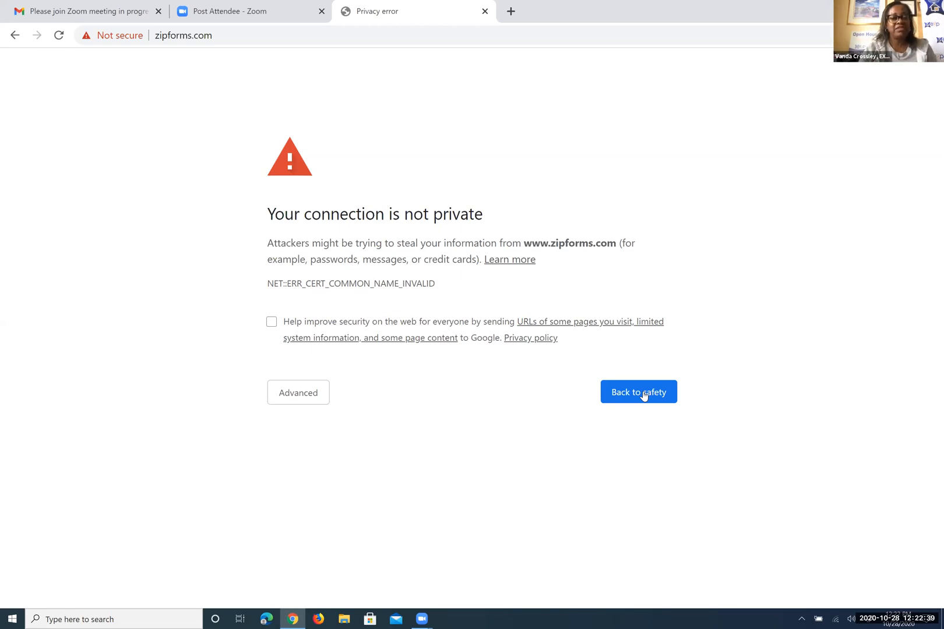
left_click(314, 394)
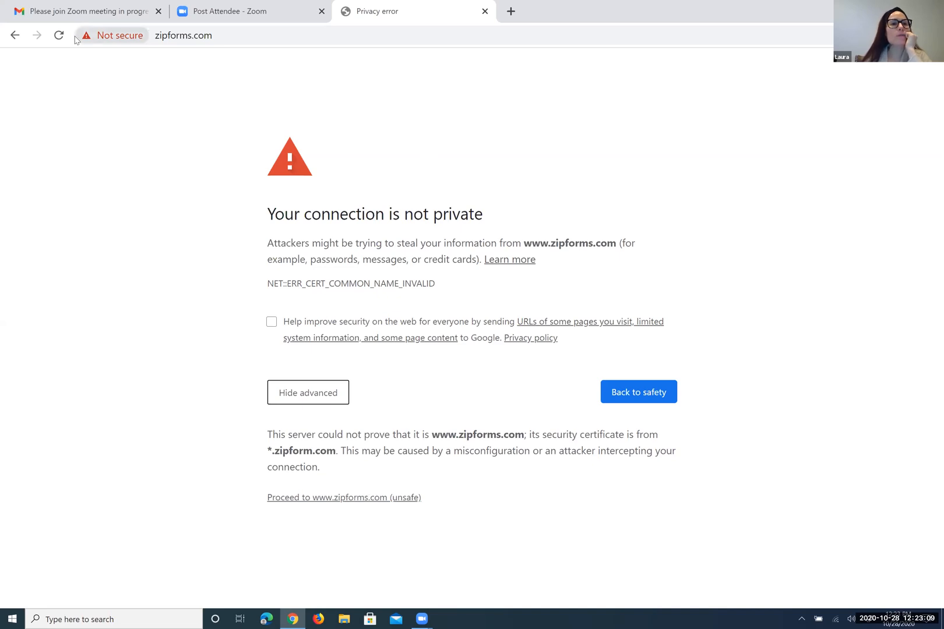
left_click(15, 34)
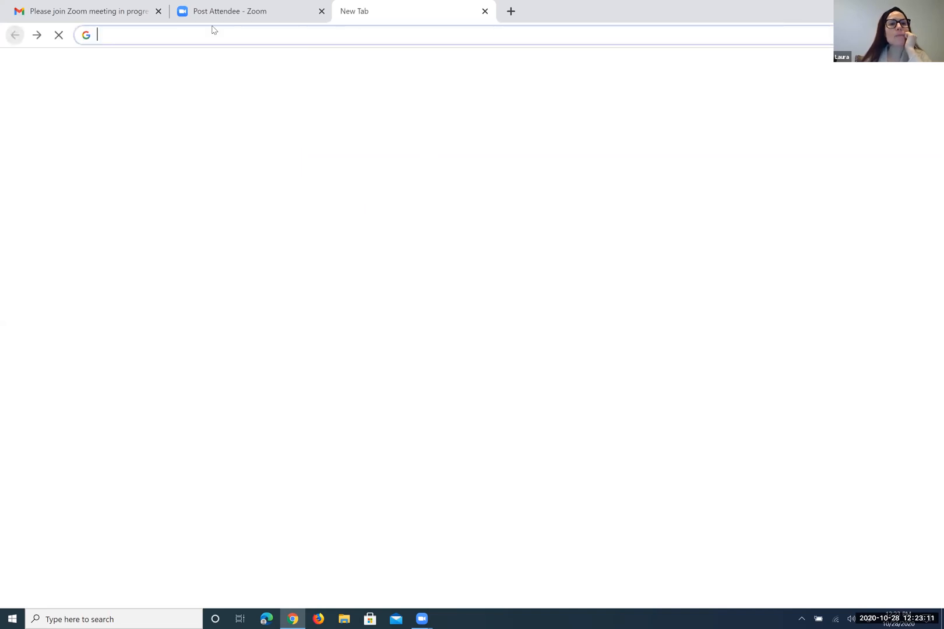
type("ht")
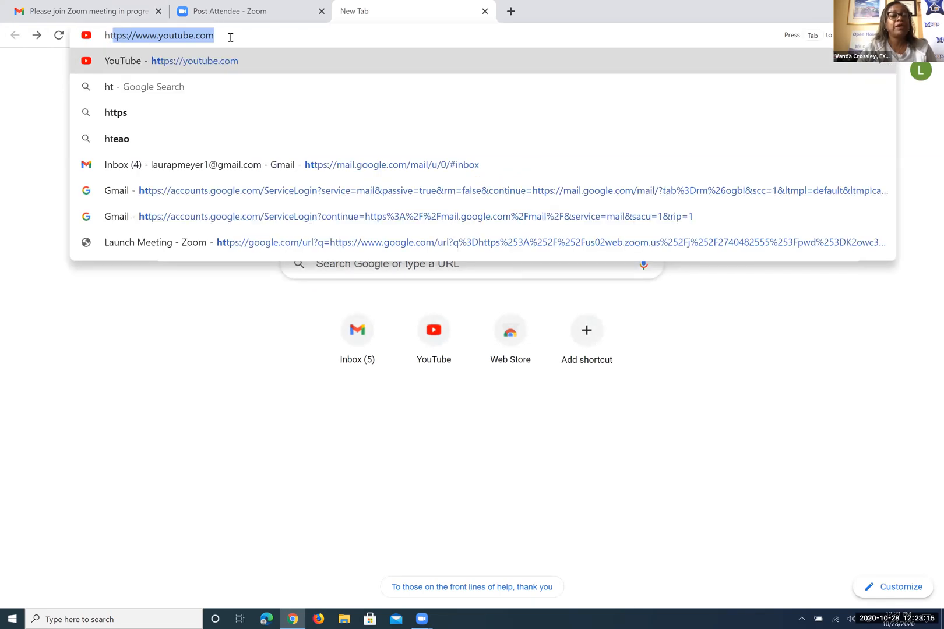
left_click(221, 38)
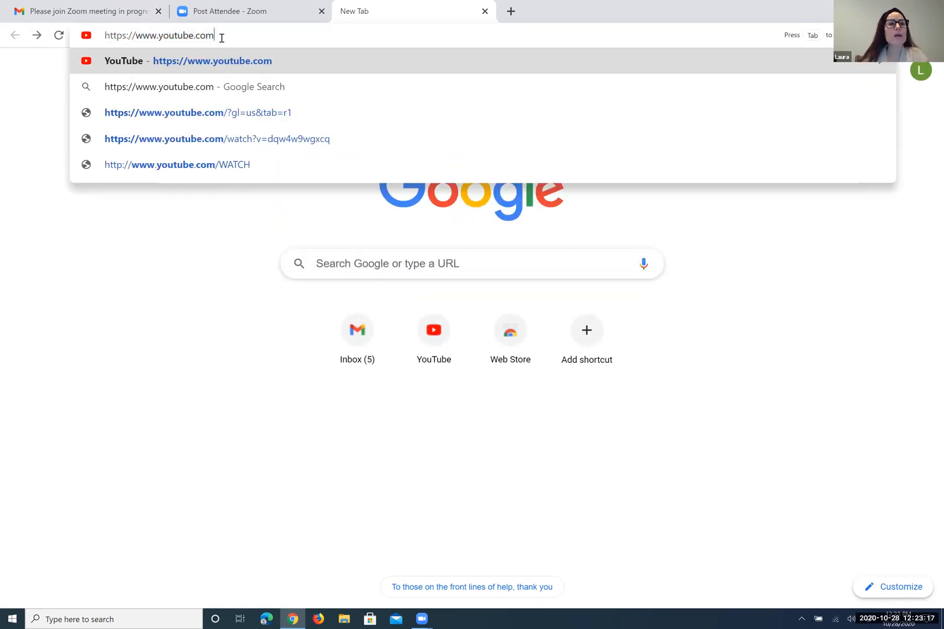
key("BackSpace")
key("BackSpace")
key("BackSpace")
key("BackSpace")
key("BackSpace")
key("BackSpace")
key("BackSpace")
key("BackSpace")
key("BackSpace")
key("BackSpace")
key("BackSpace")
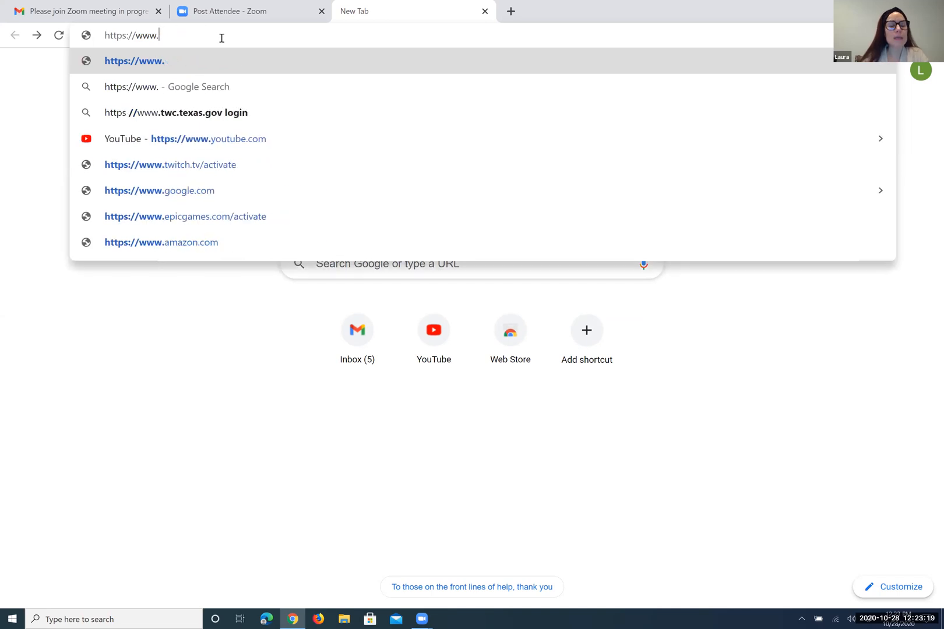
type("zipf")
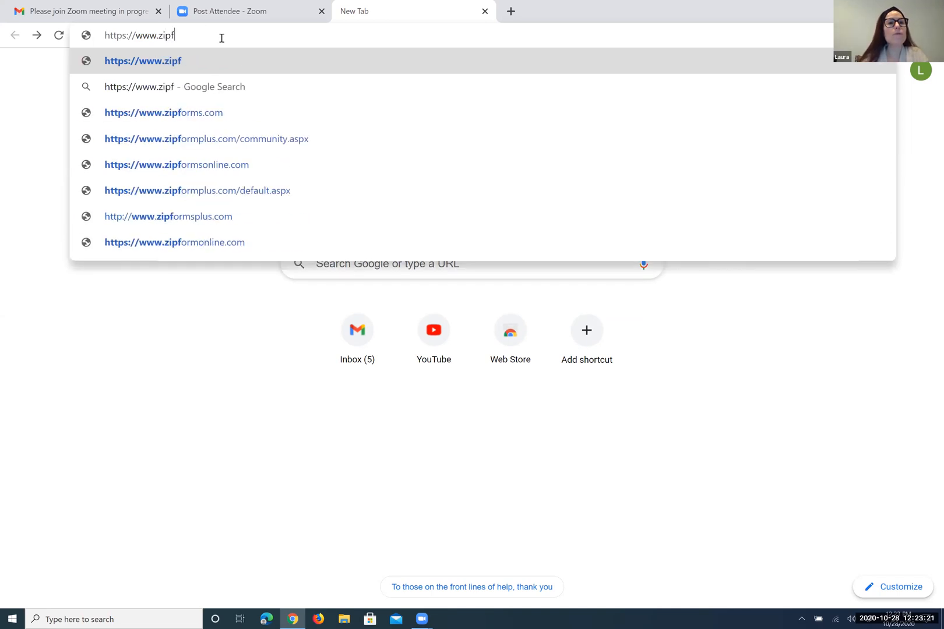
type("orms")
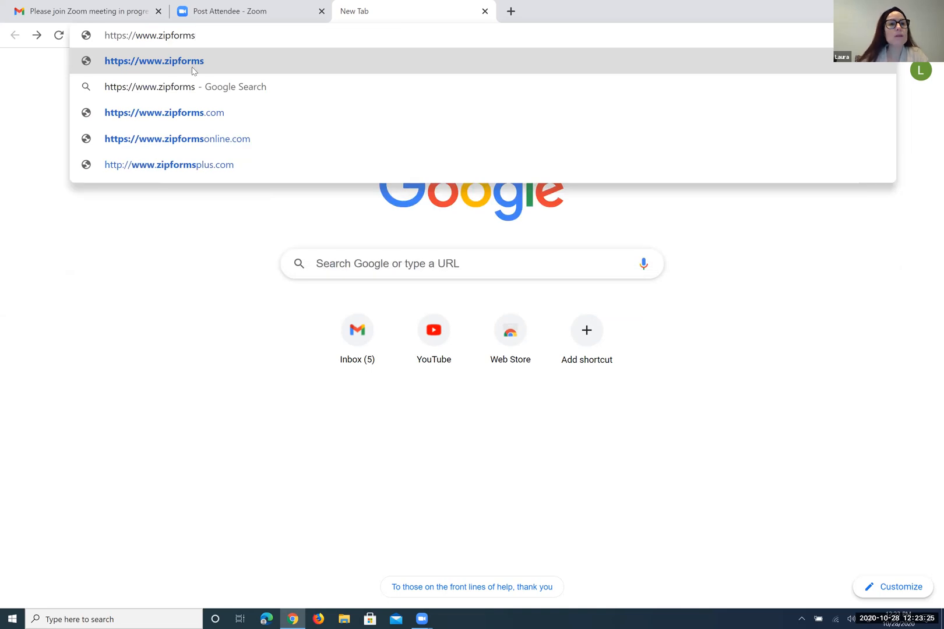
left_click(149, 117)
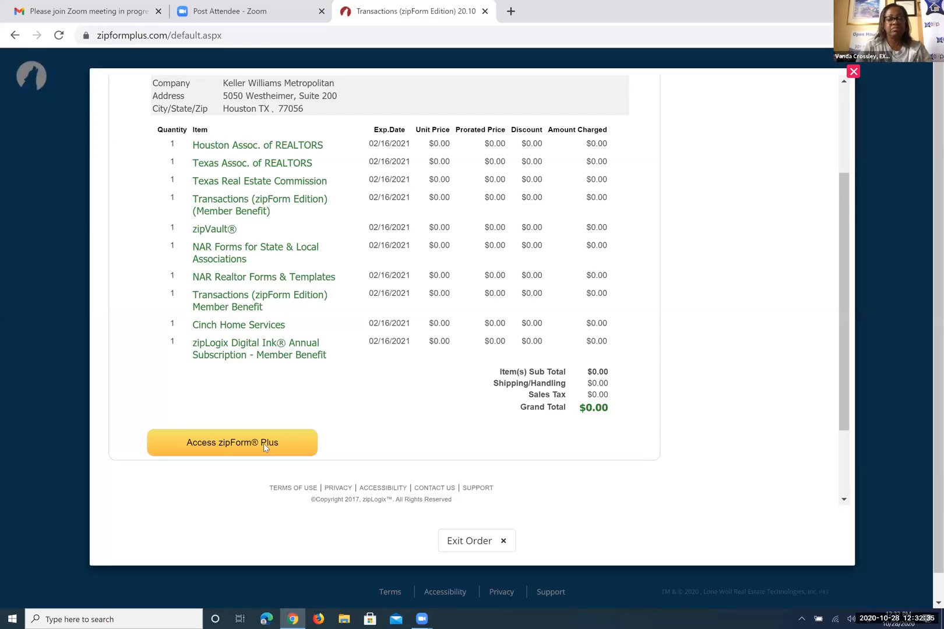
Leave the $0.00 order summary with the Access zipForm Plus button
left_click(263, 444)
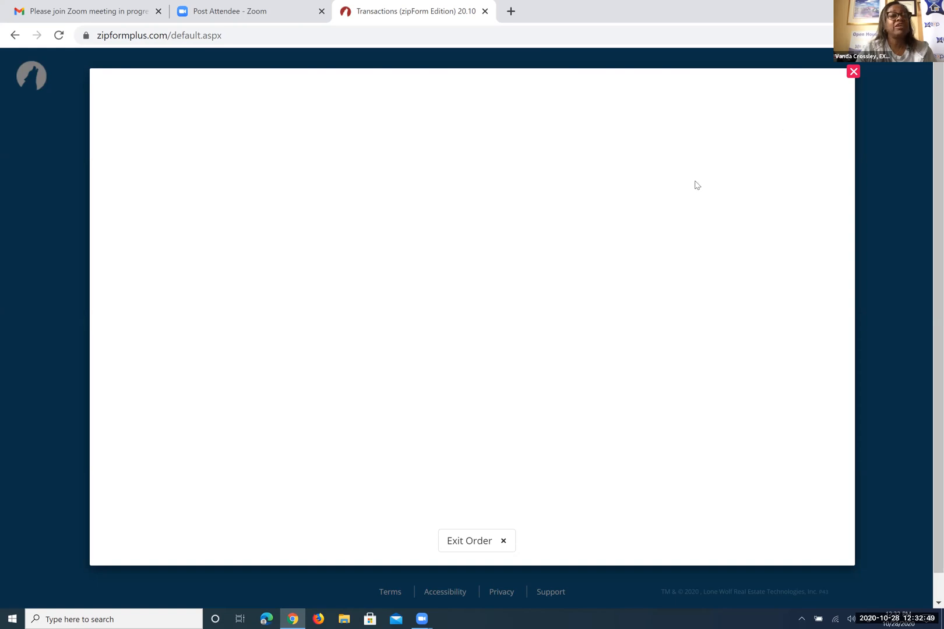
Close the blank order window so the Transactions list with the lease loads
left_click(854, 72)
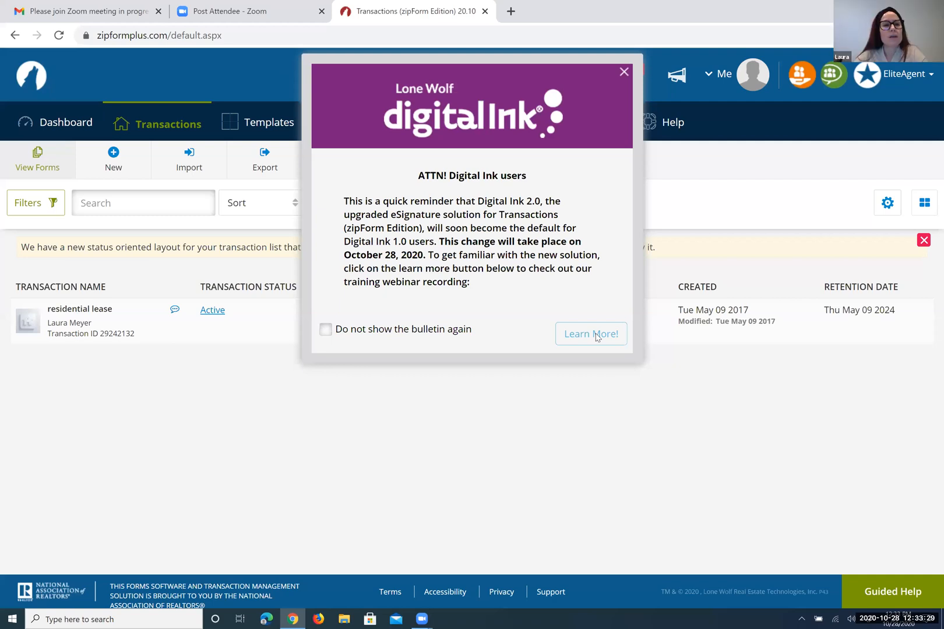
Open the Digital Ink 2.0 webinar via Learn More! and scroll down to its registration form
left_click(591, 334)
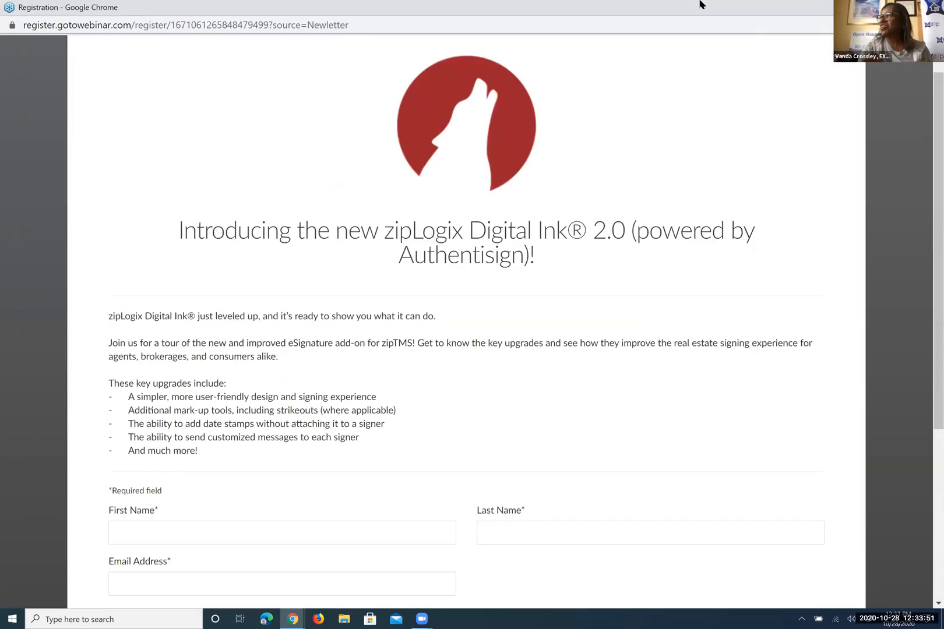
scroll(466, 320, "down", 1)
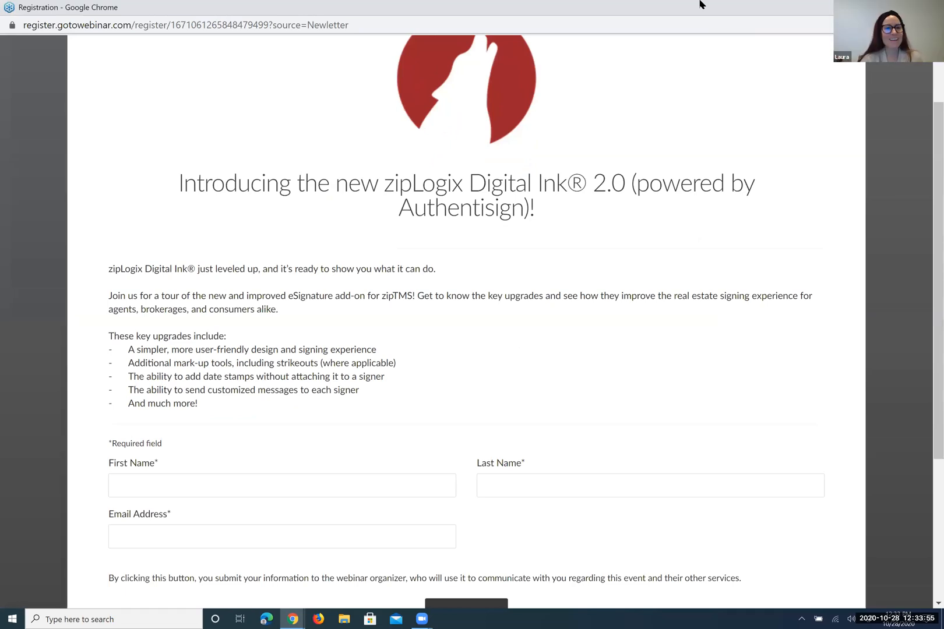
scroll(466, 320, "down", 1)
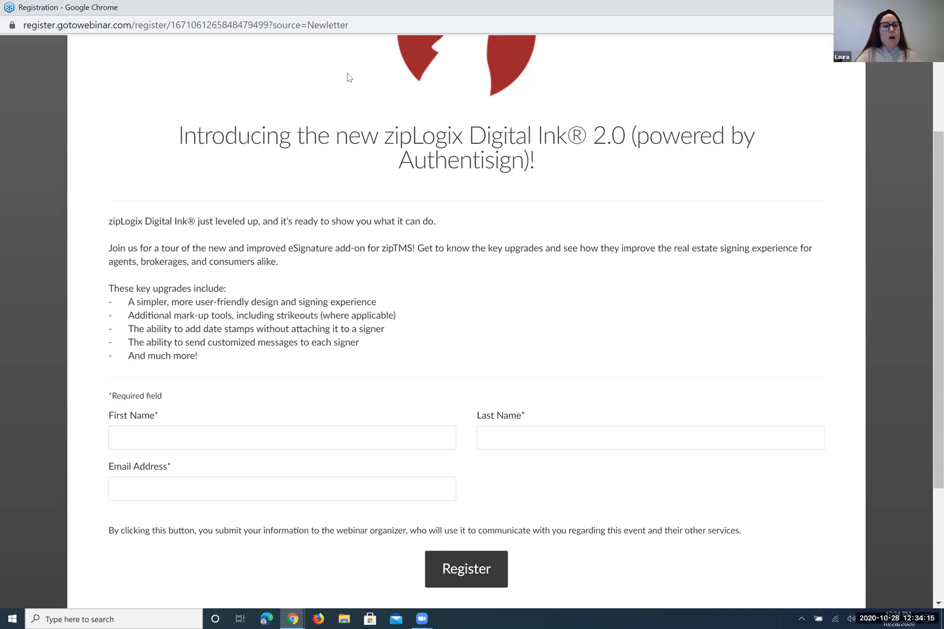
Enter the registrant's first name, last name and email address in the sign-up form
left_click(121, 443)
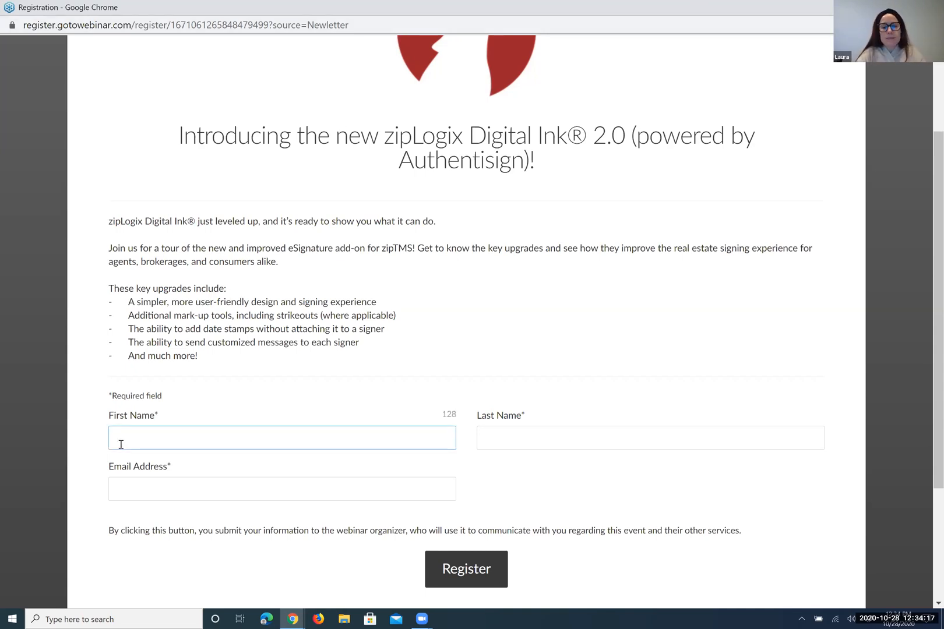
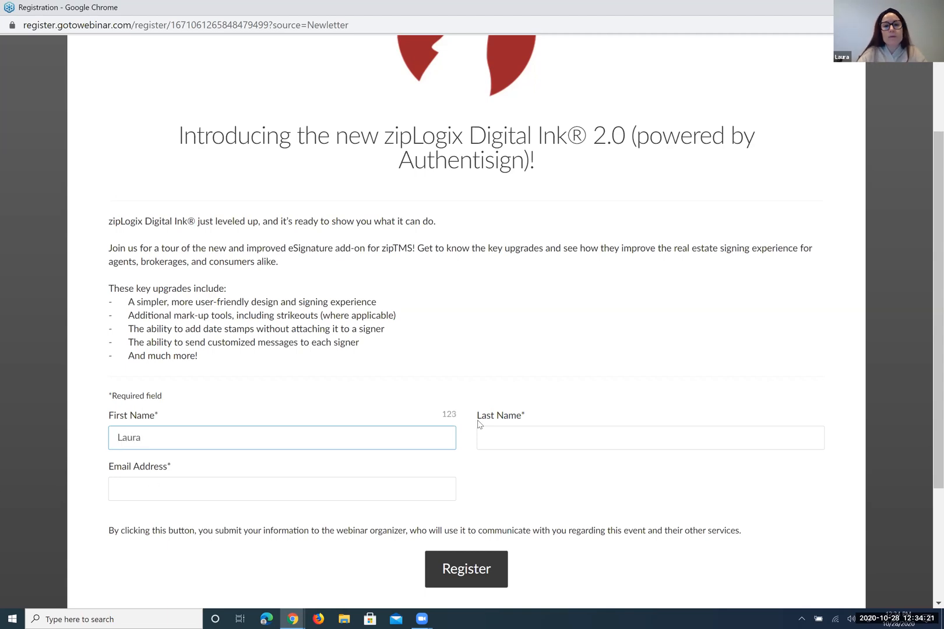
left_click(506, 435)
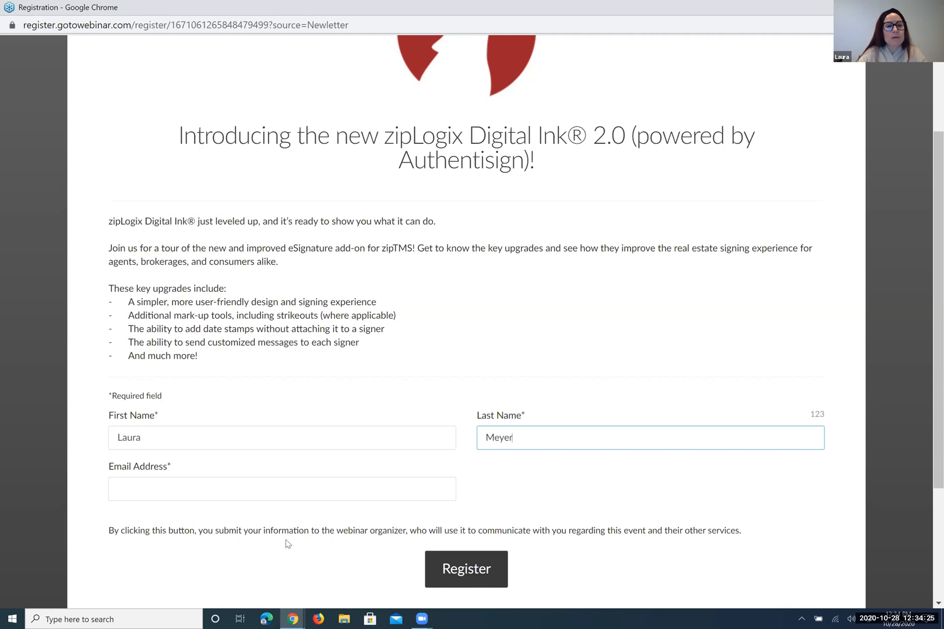
left_click(289, 488)
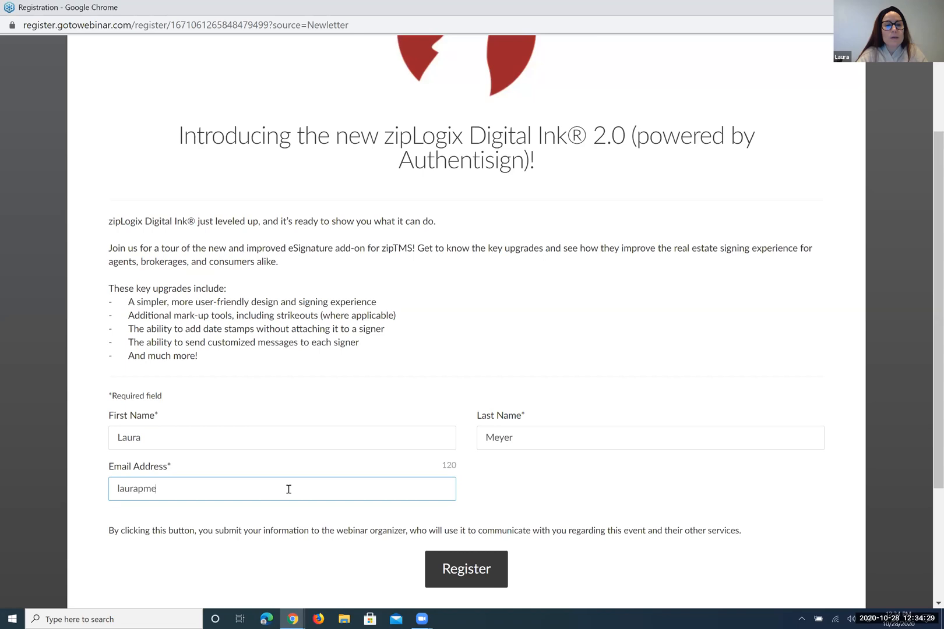
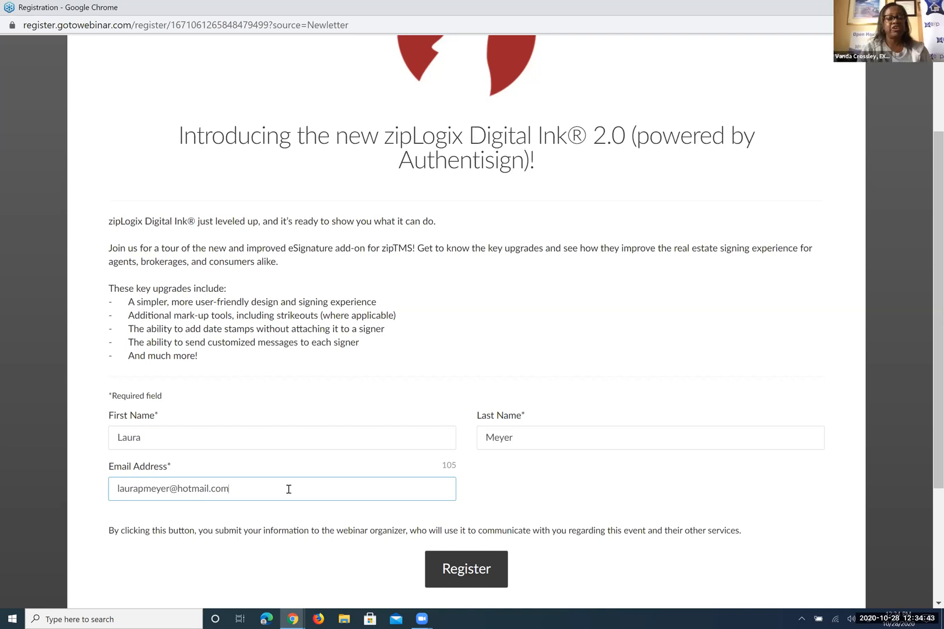
Submit the registration, then pause, resume and play the Digital Ink 2.0 recording full screen
left_click(461, 570)
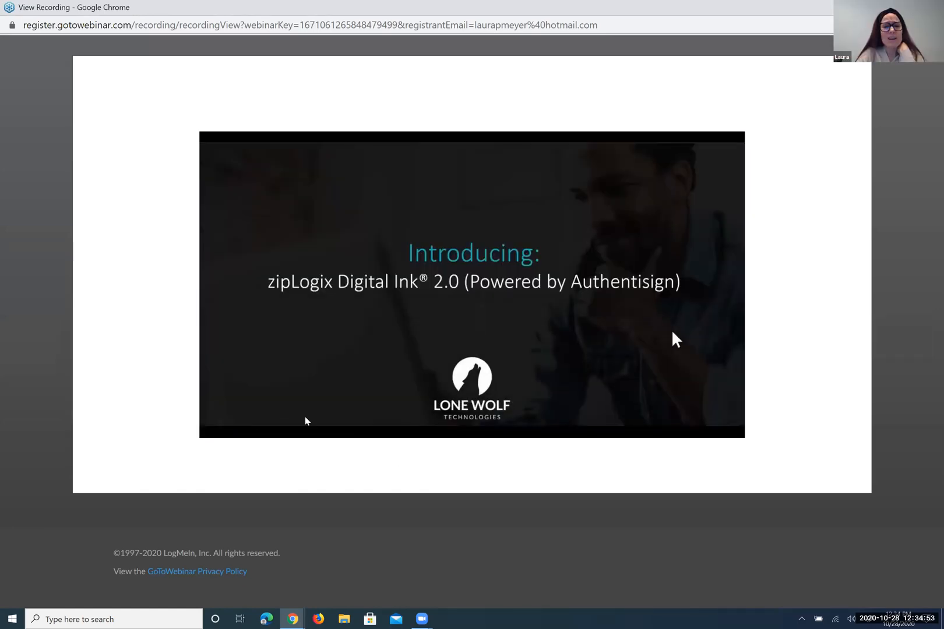
mouse_move(223, 423)
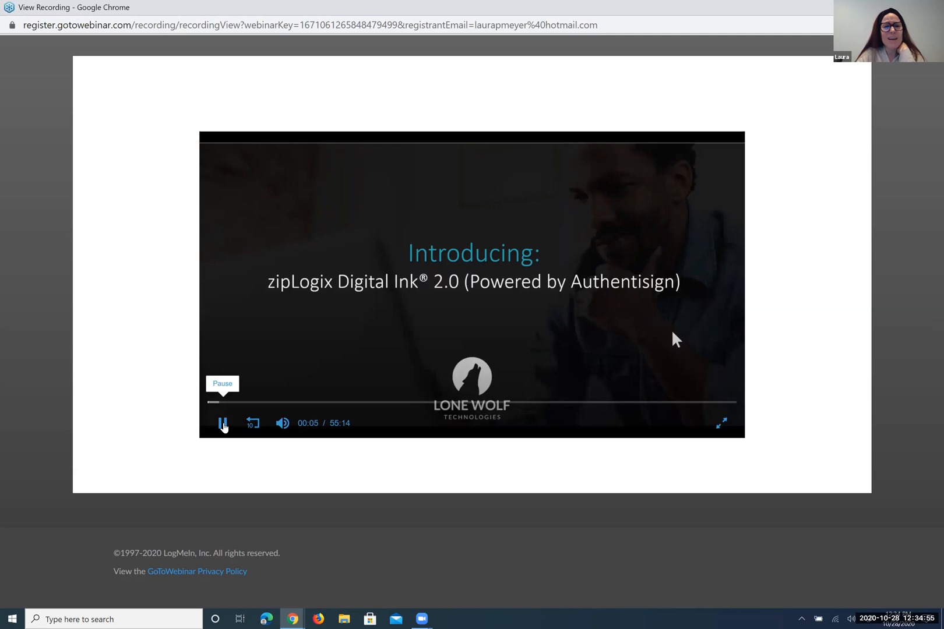
left_click(223, 424)
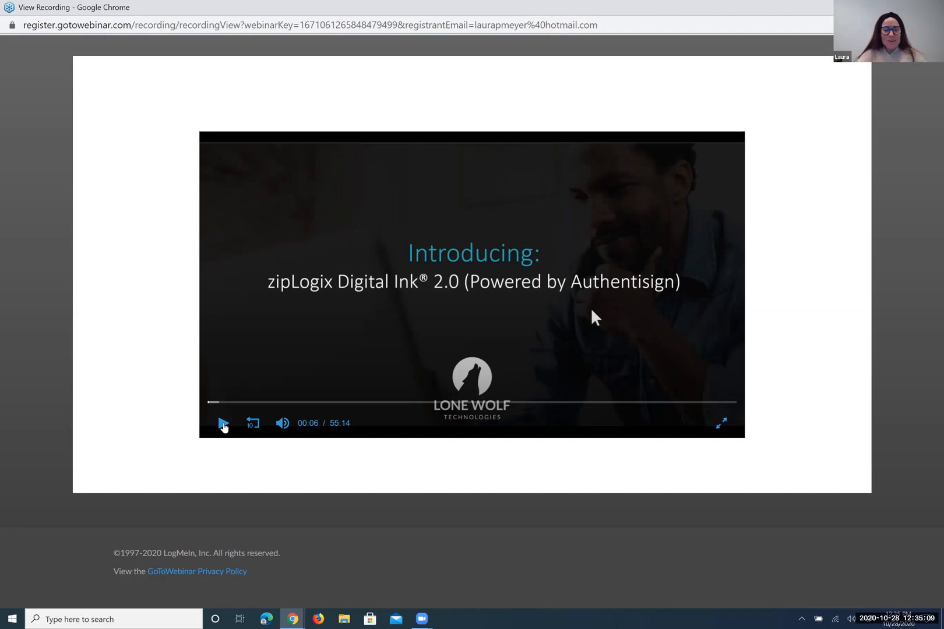
left_click(223, 425)
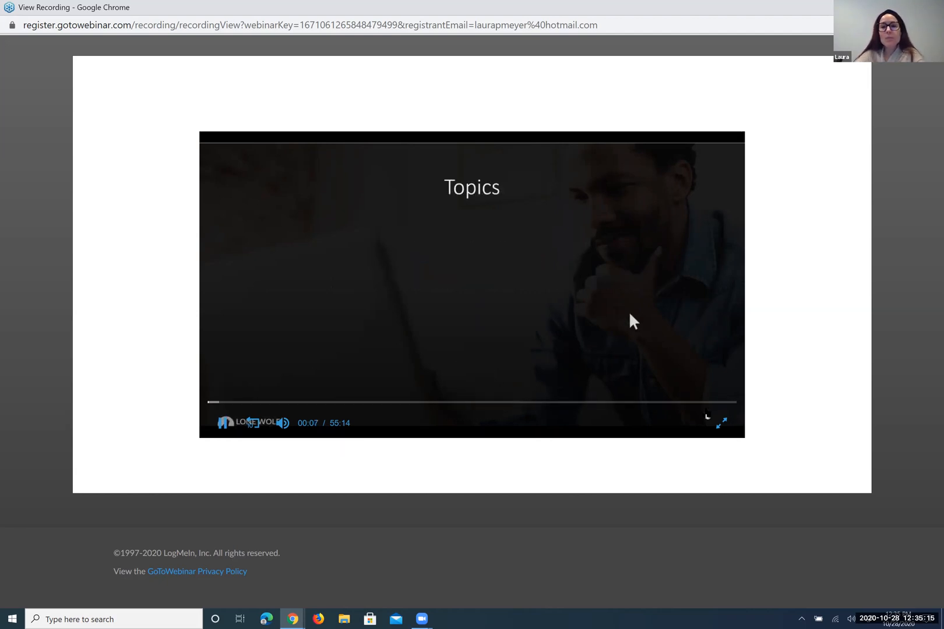
left_click(722, 423)
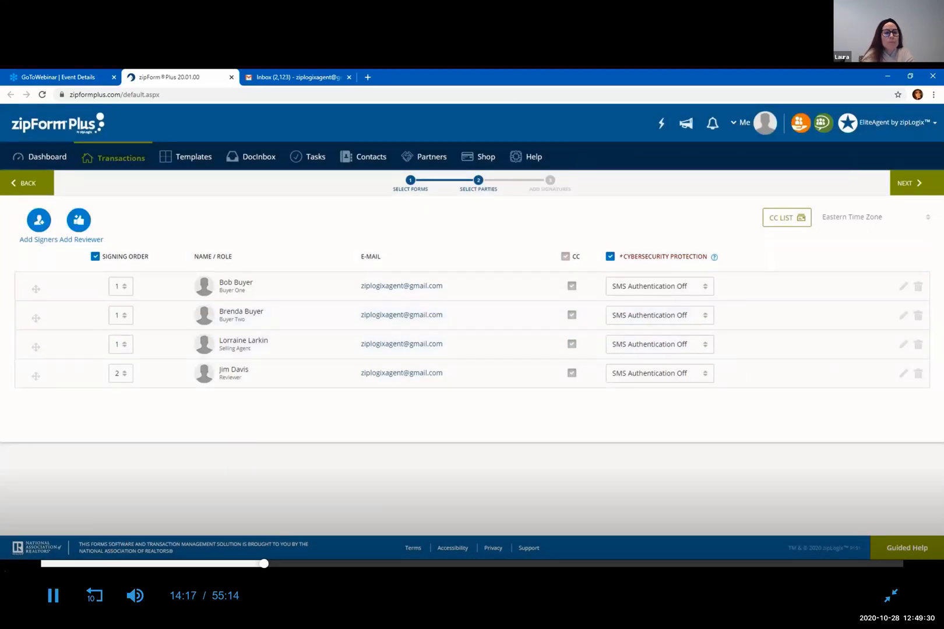
left_click(52, 595)
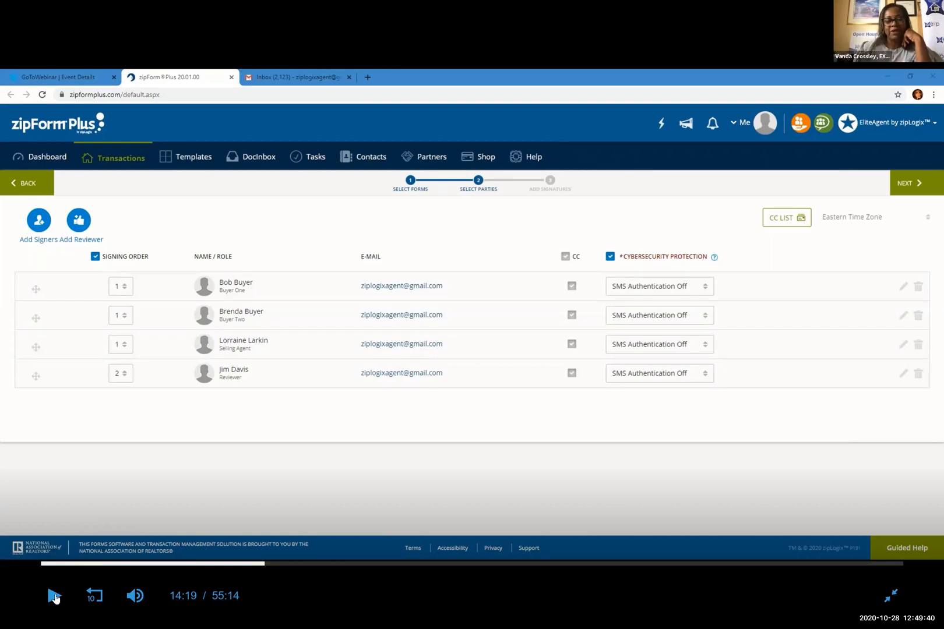
left_click(54, 596)
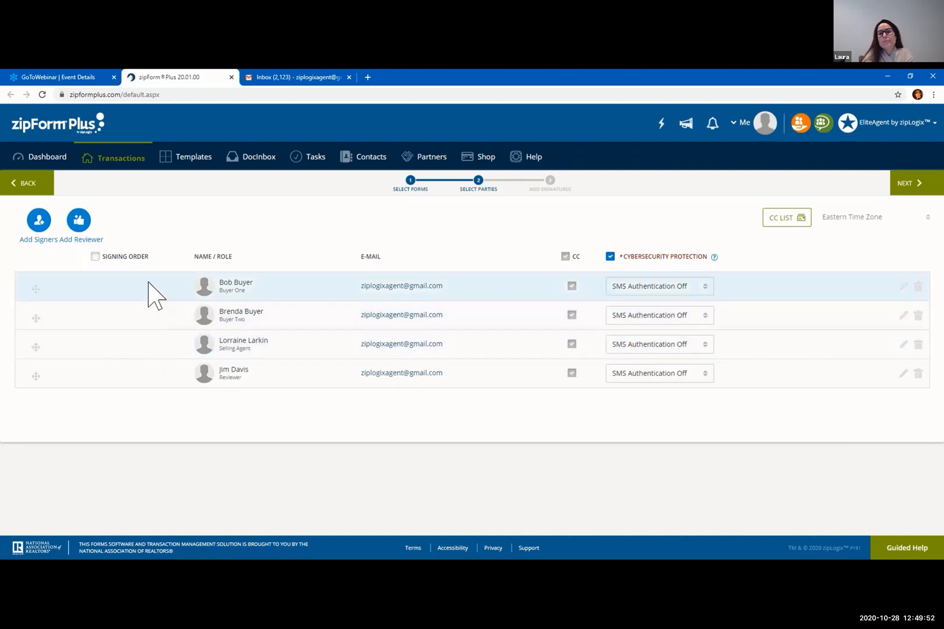
left_click(95, 257)
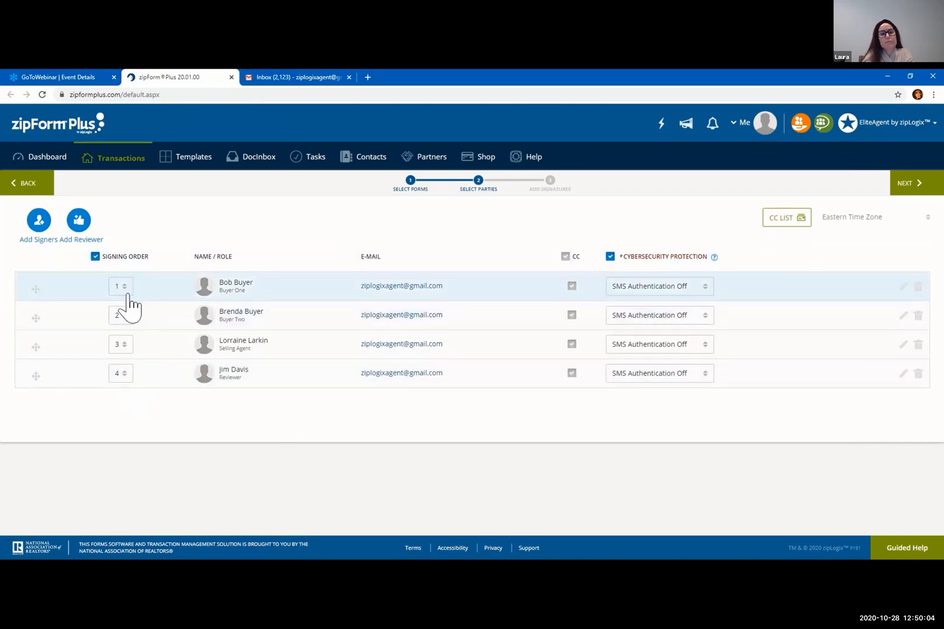
left_click(95, 257)
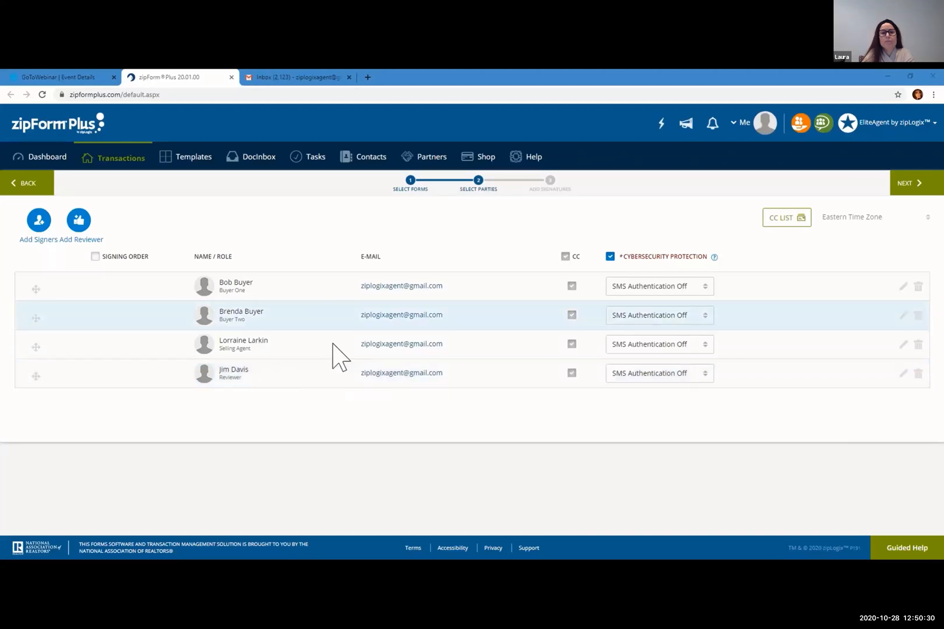
left_click(786, 221)
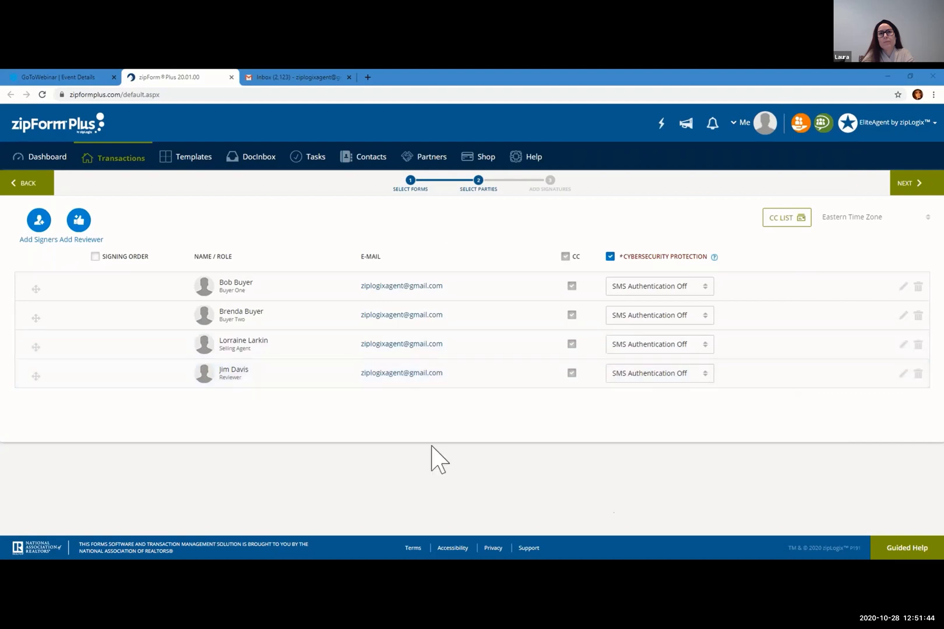
key("ctrl")
key("ctrl")
key("ctrl")
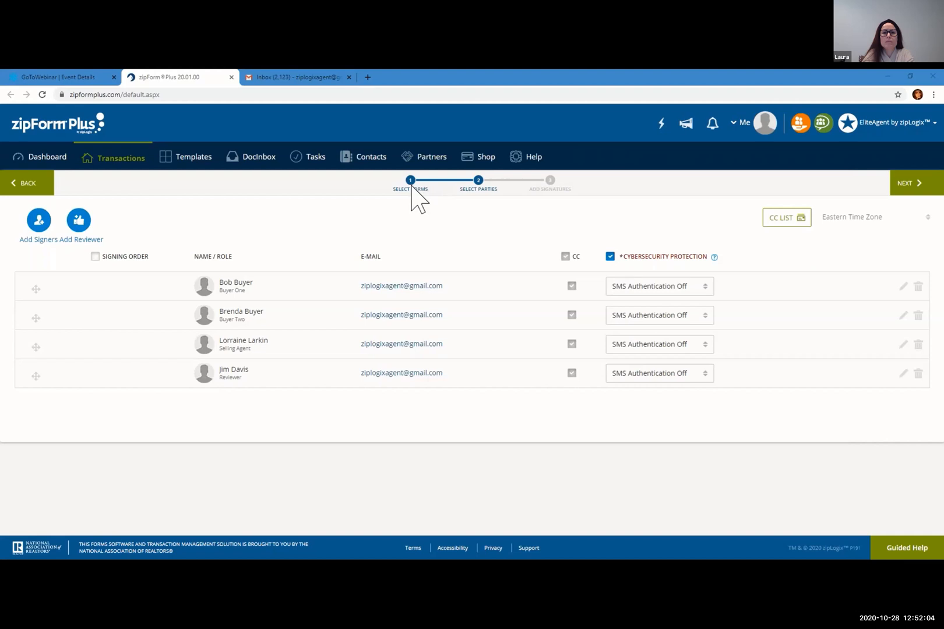
Advance the Buy-Sell Agreement to the Add Signatures step
left_click(480, 184)
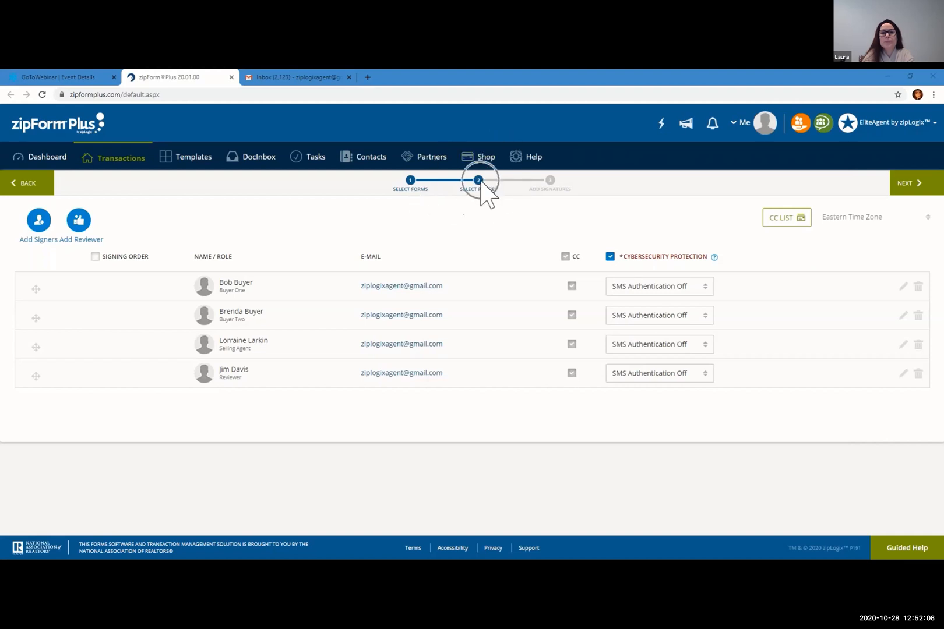
left_click(550, 182)
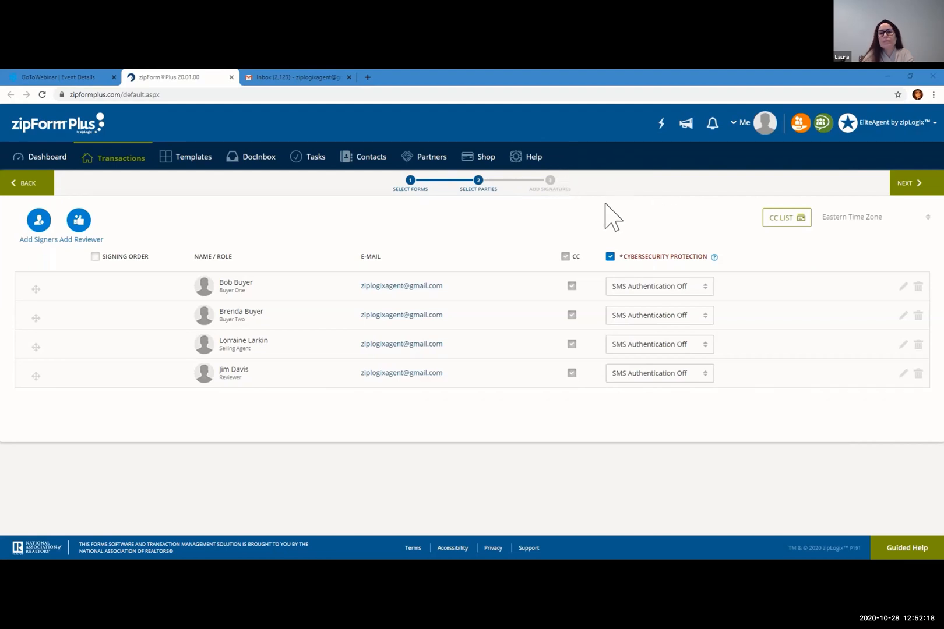
left_click(918, 186)
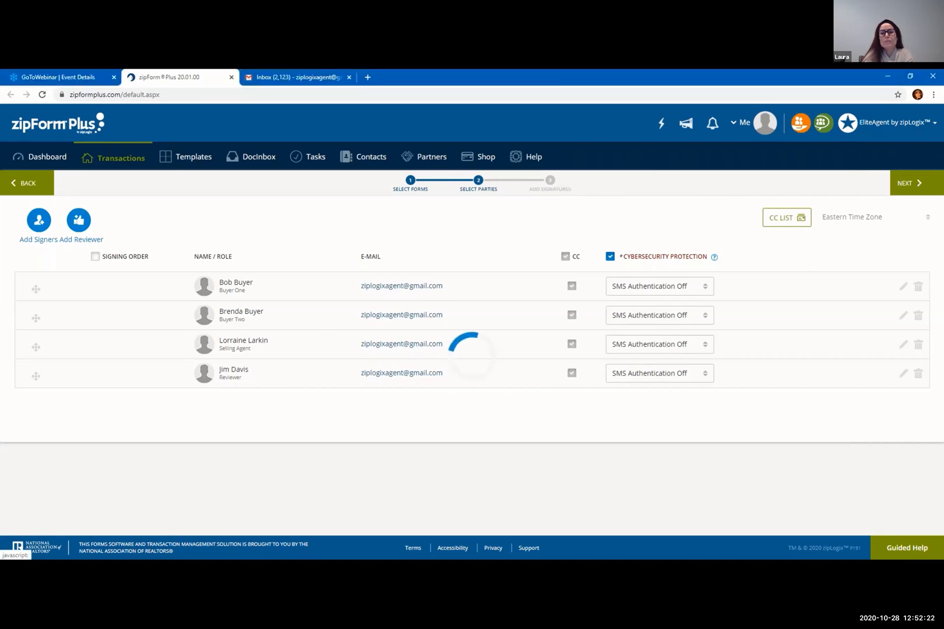
left_click(918, 185)
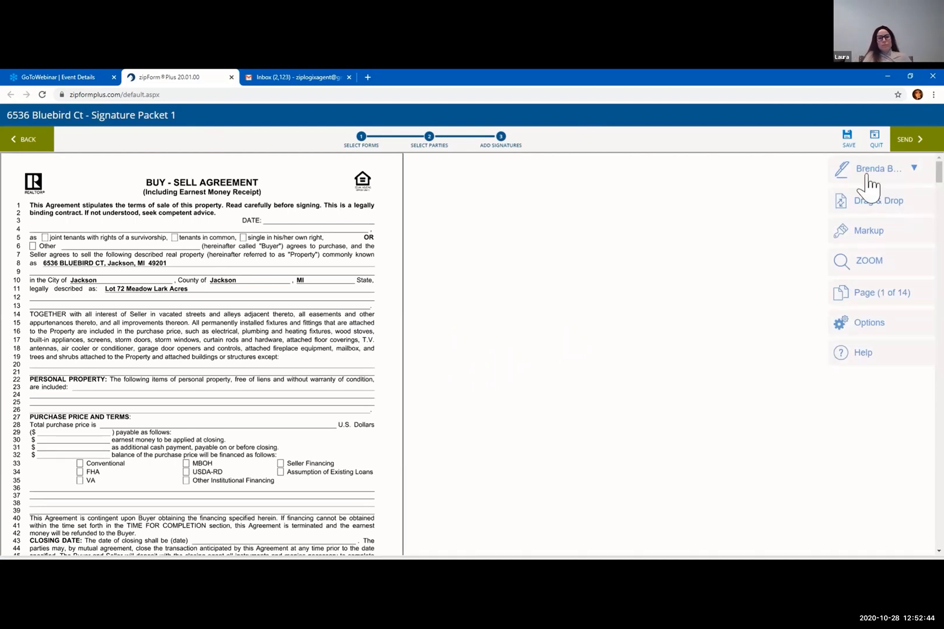
Choose the second buyer as signer and place two initial boxes on page 1's Buyer's Initials line
left_click(899, 171)
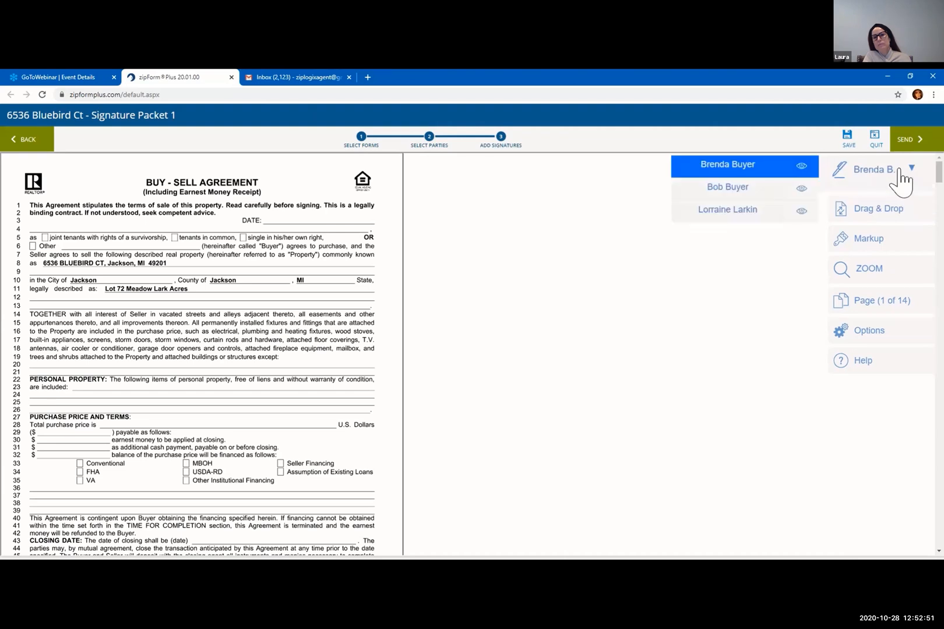
left_click(728, 190)
left_click(868, 175)
left_click(764, 210)
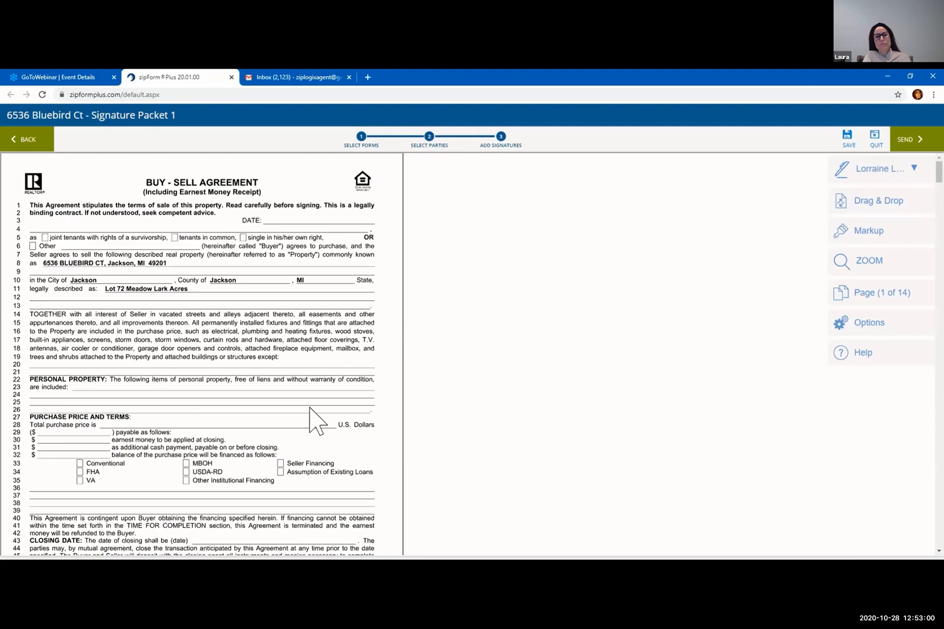
scroll(312, 410, "down", 3)
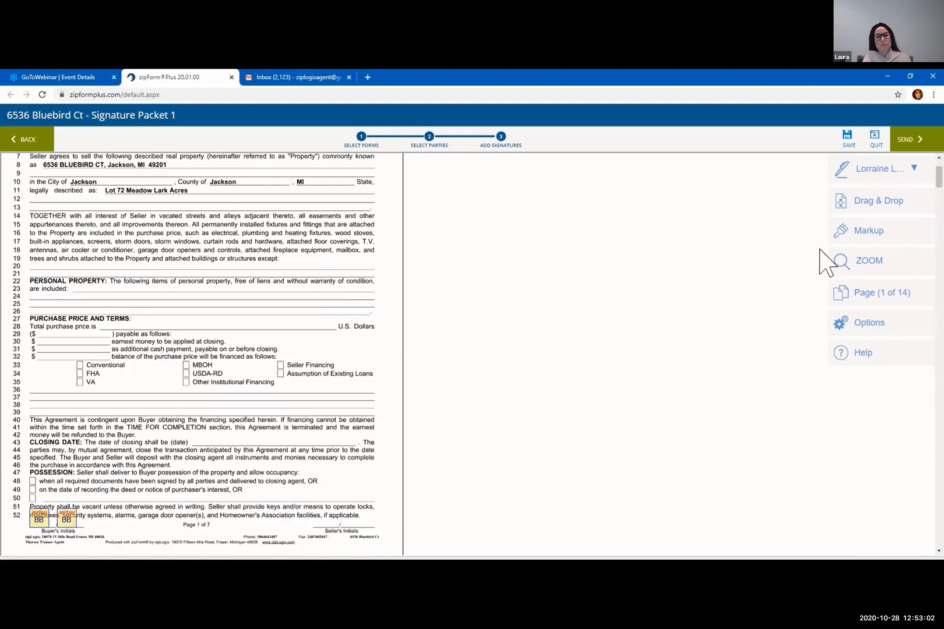
scroll(312, 317, "up", 3)
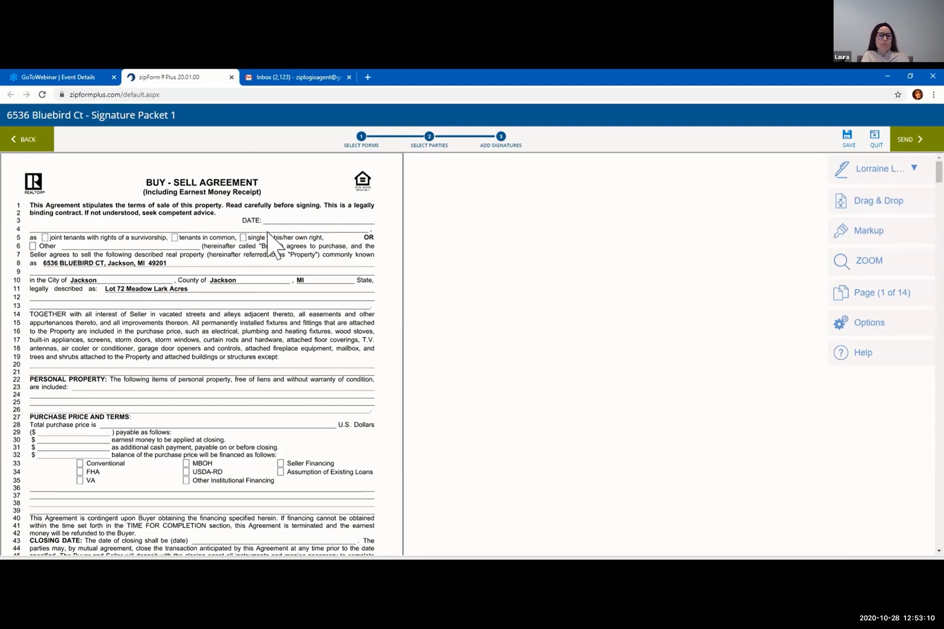
scroll(269, 238, "down", 5)
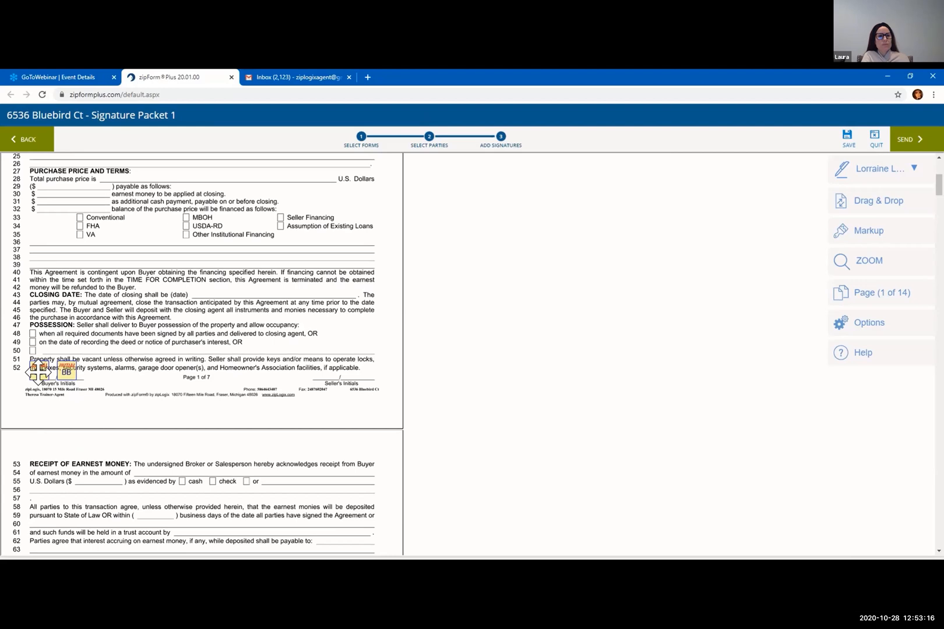
left_click_drag(39, 371, 47, 378)
key("ctrl")
left_click_drag(41, 374, 70, 372)
scroll(68, 372, "down", 3)
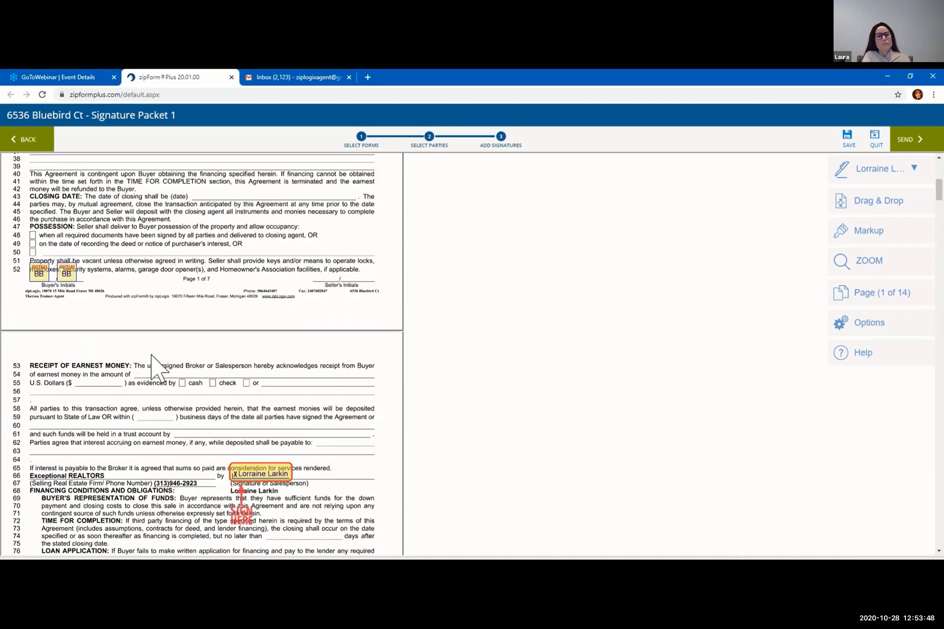
scroll(233, 379, "down", 4)
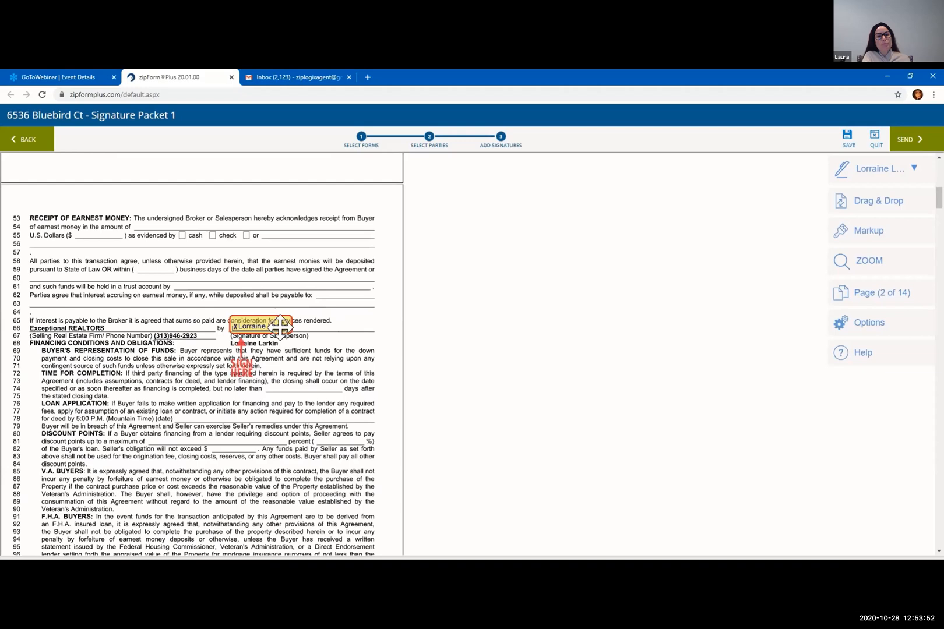
scroll(279, 326, "down", 1)
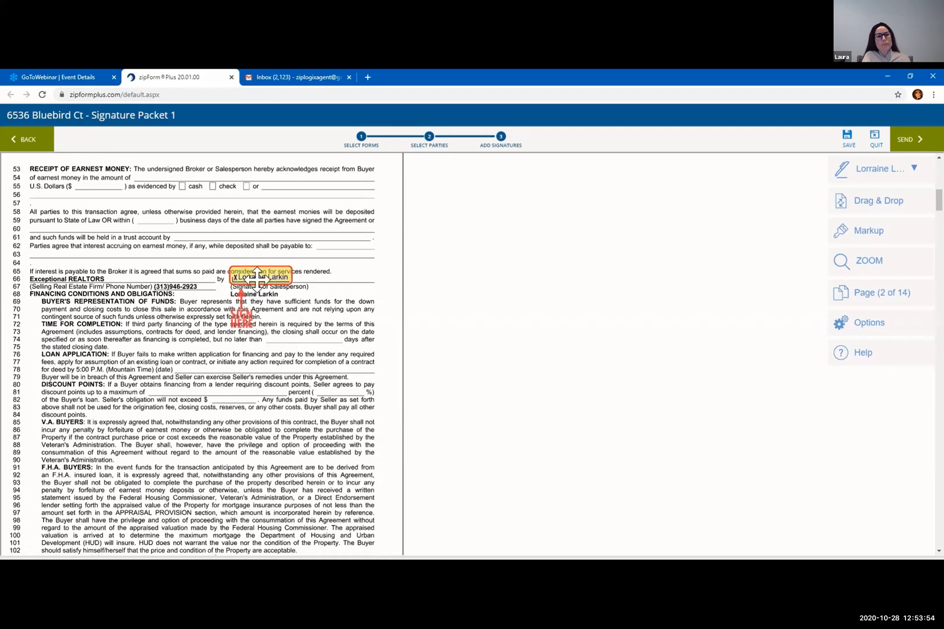
scroll(256, 291, "down", 2)
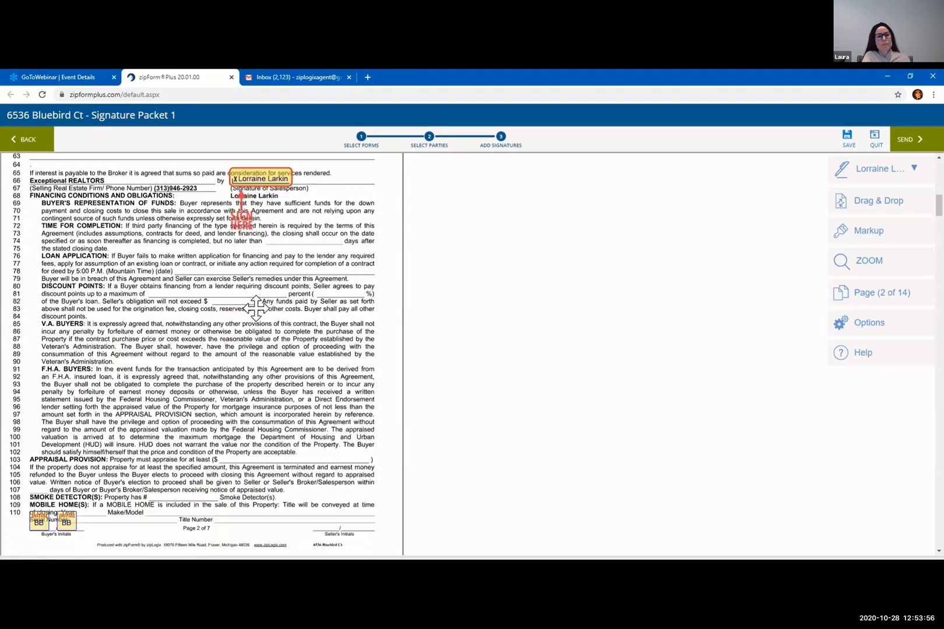
scroll(256, 307, "down", 7)
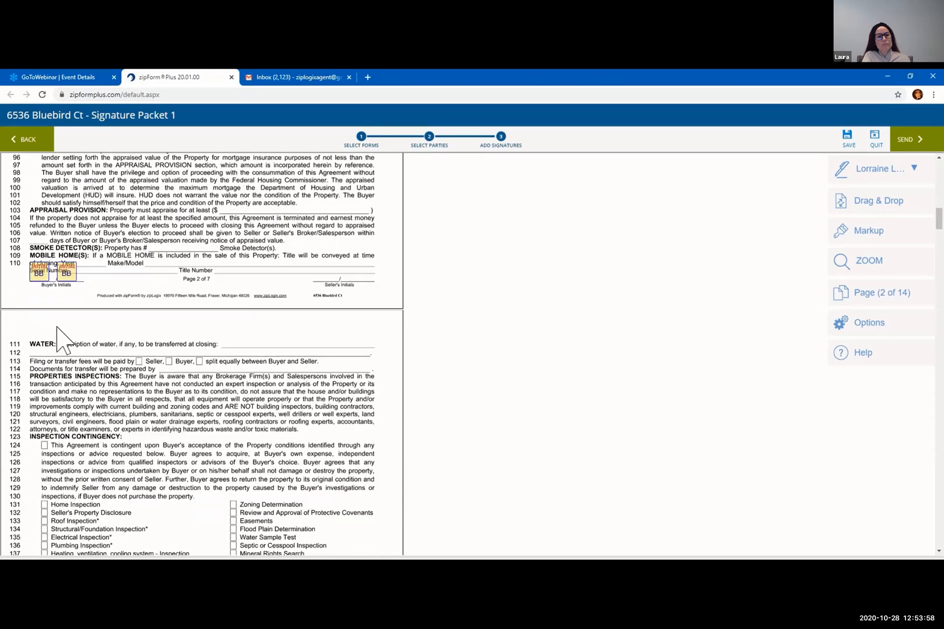
scroll(61, 335, "down", 7)
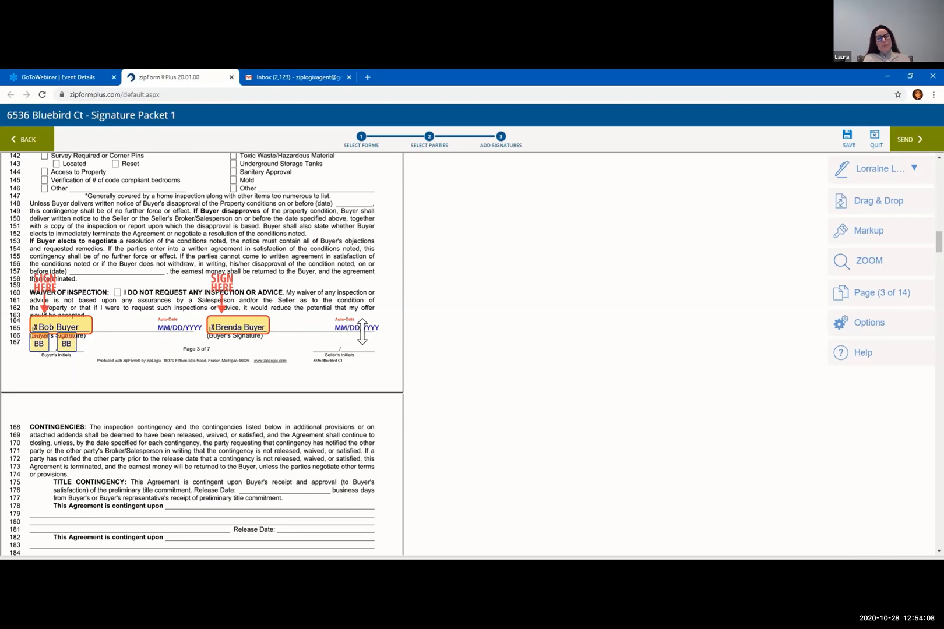
scroll(363, 359, "down", 5)
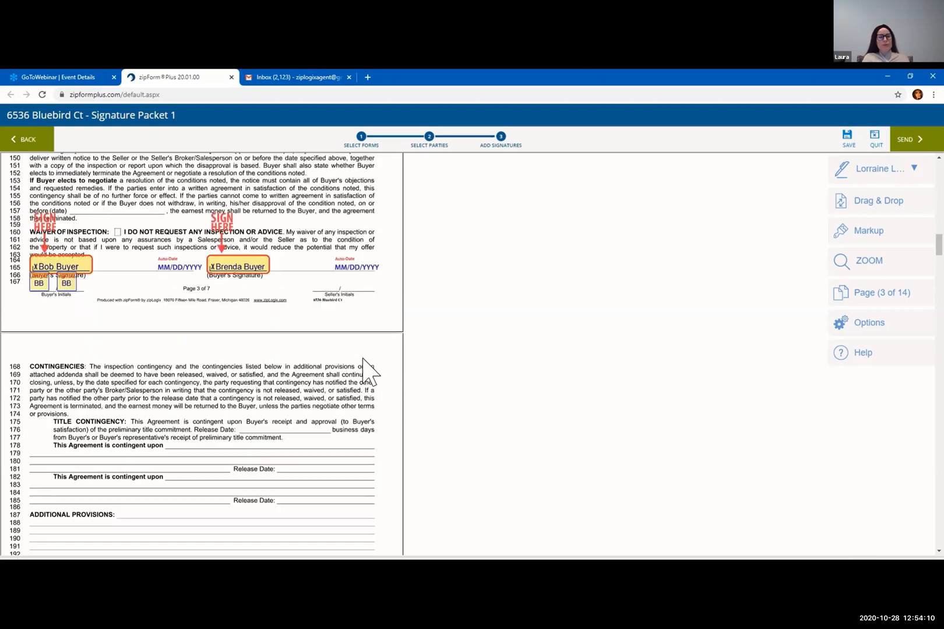
scroll(362, 359, "down", 8)
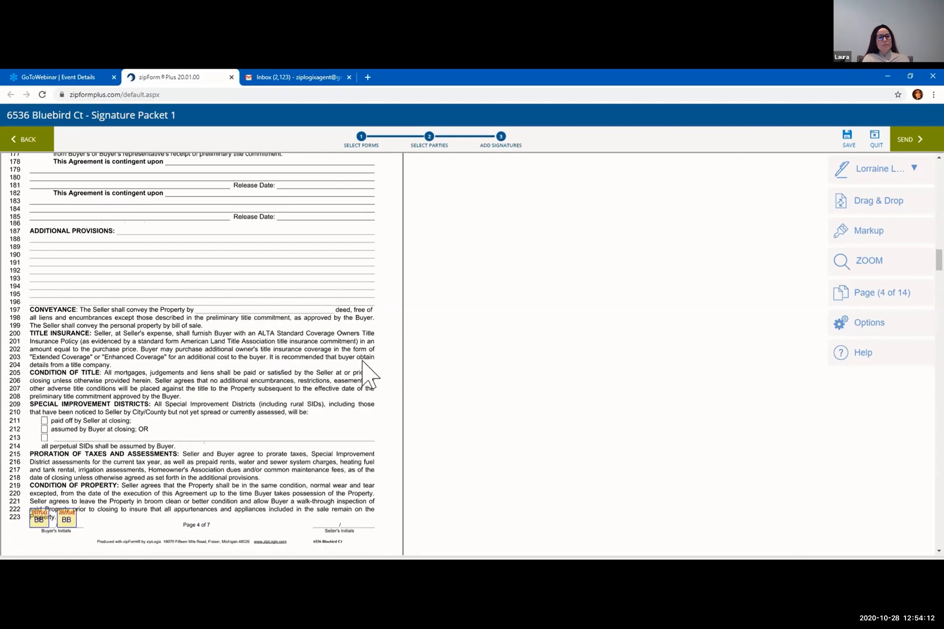
scroll(361, 361, "down", 15)
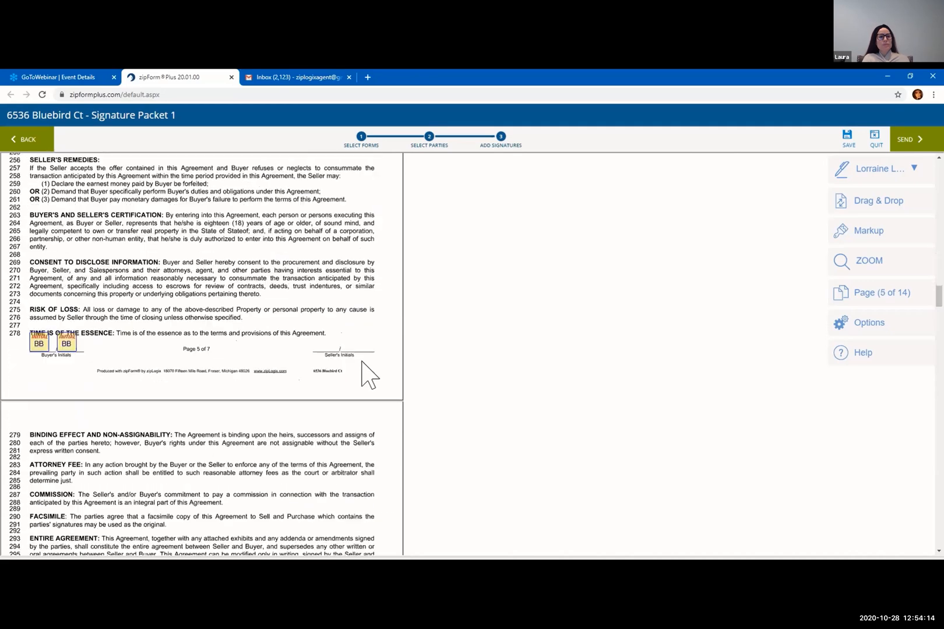
scroll(367, 375, "down", 10)
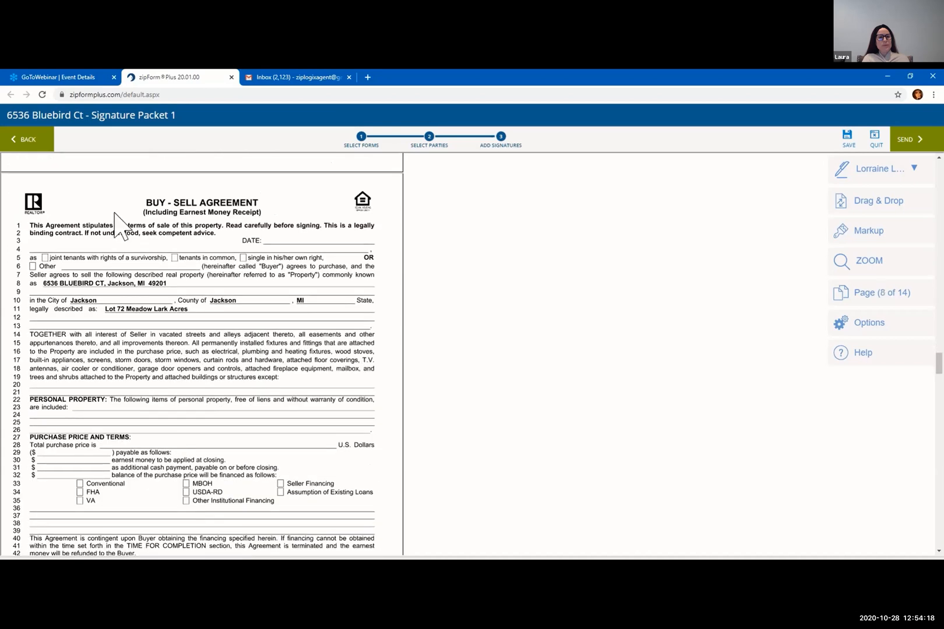
Scroll down page 8 of the second agreement and open the Drag & Drop tag palette
key("ctrl")
scroll(387, 239, "down", 3)
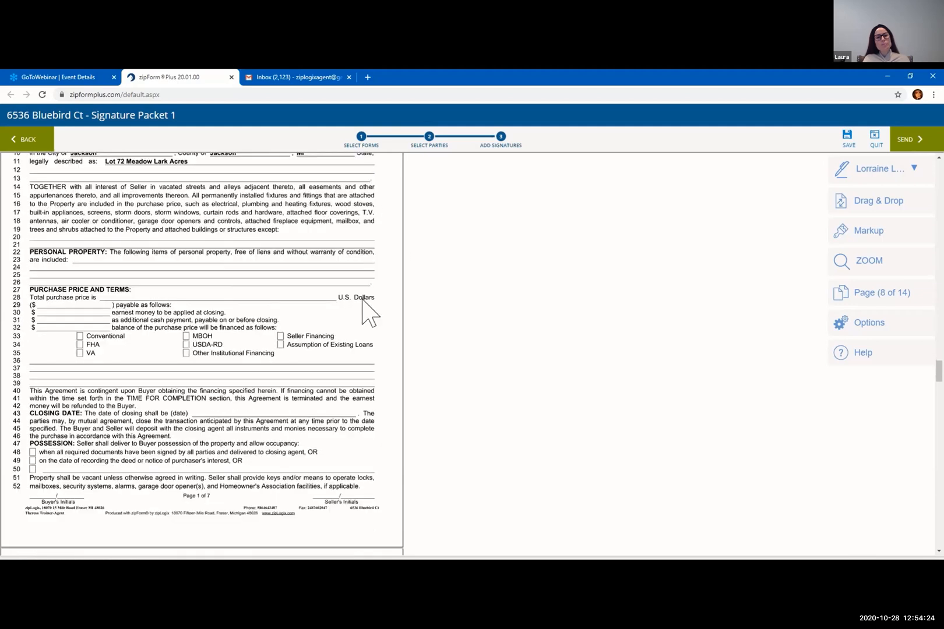
scroll(358, 302, "down", 3)
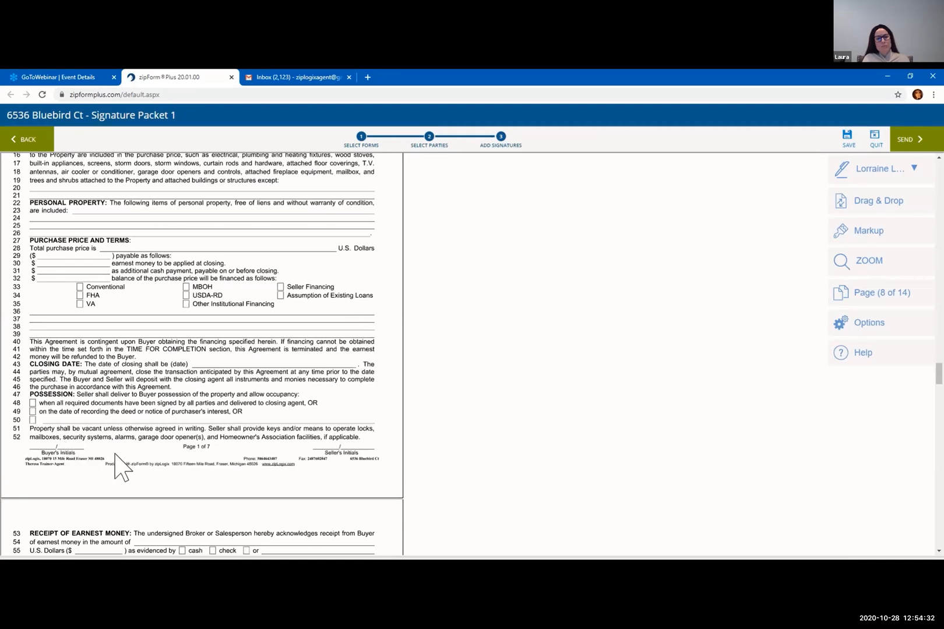
scroll(95, 449, "down", 2)
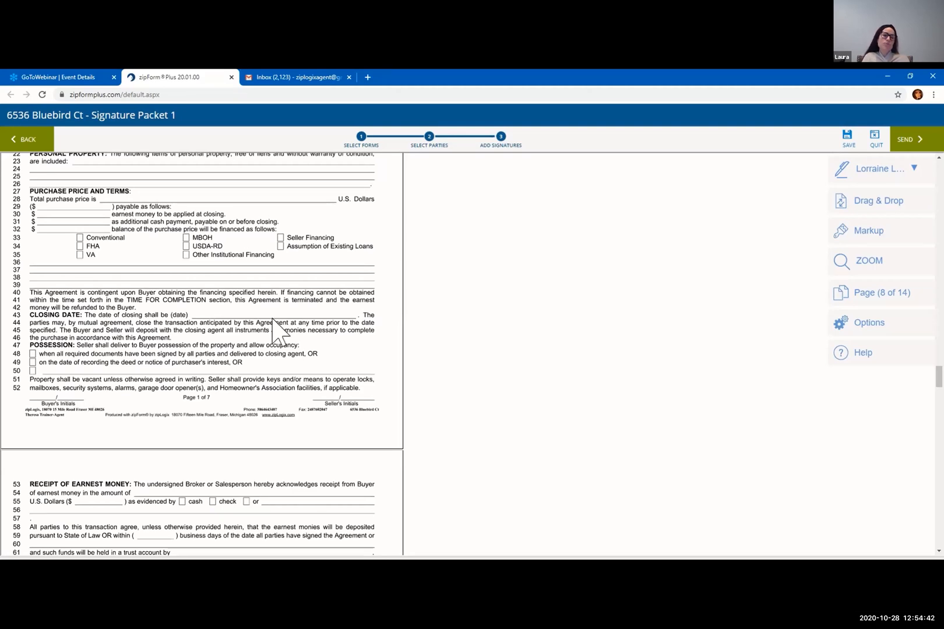
scroll(93, 393, "down", 1)
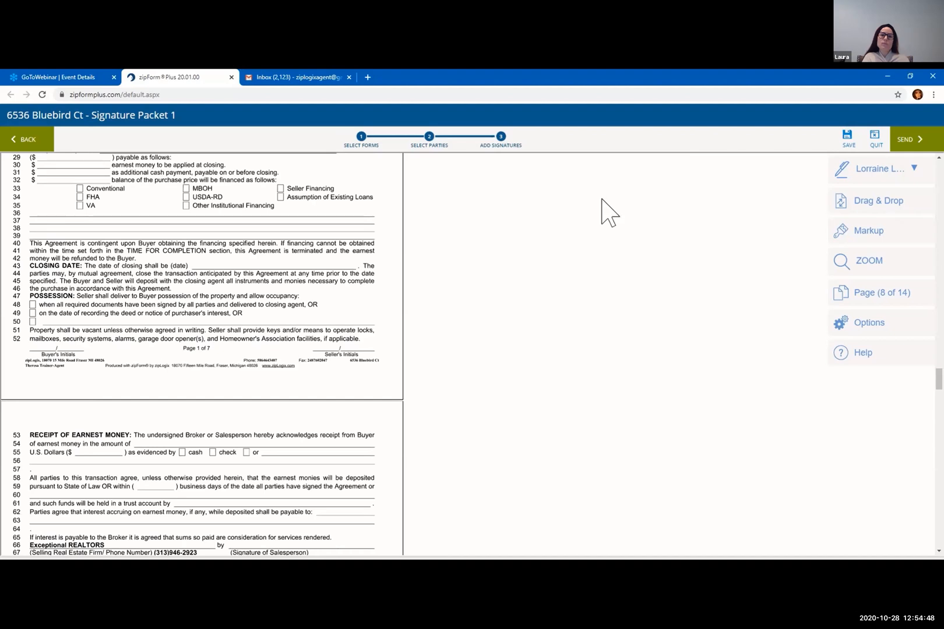
left_click(878, 207)
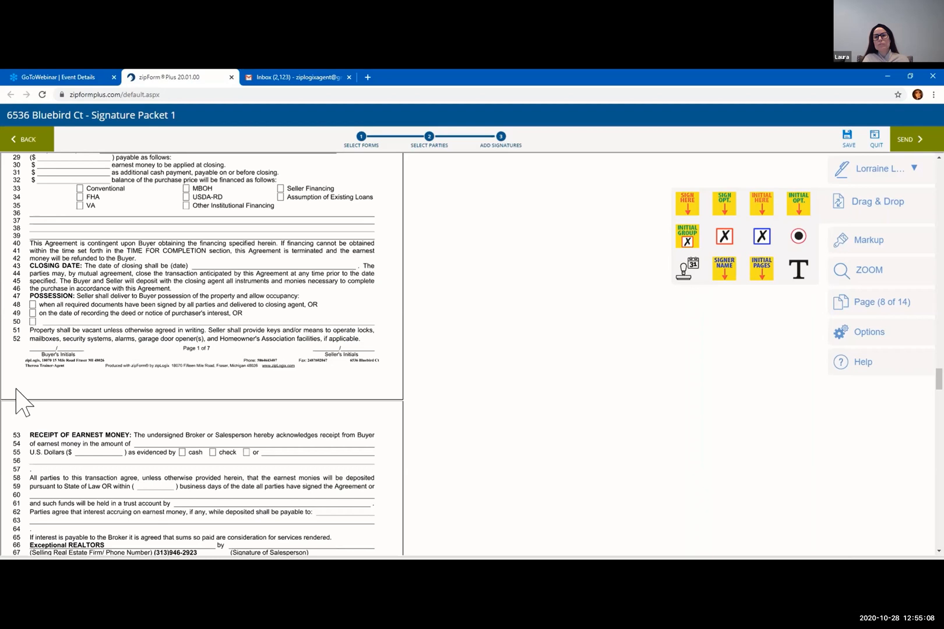
Make the first buyer the signer and drop an Initial Here tag on page 8's Buyer's Initials
left_click(881, 210)
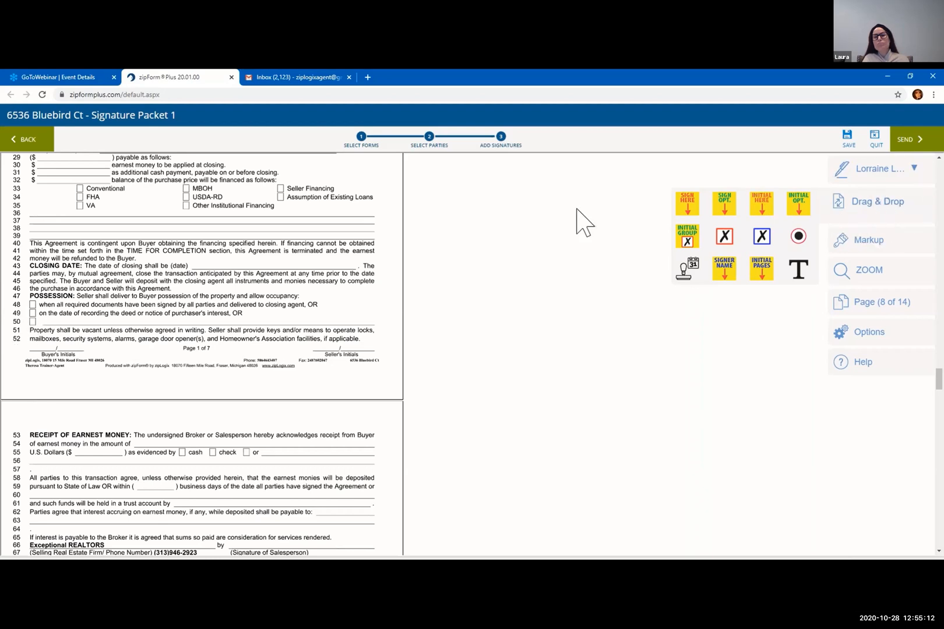
left_click(762, 205)
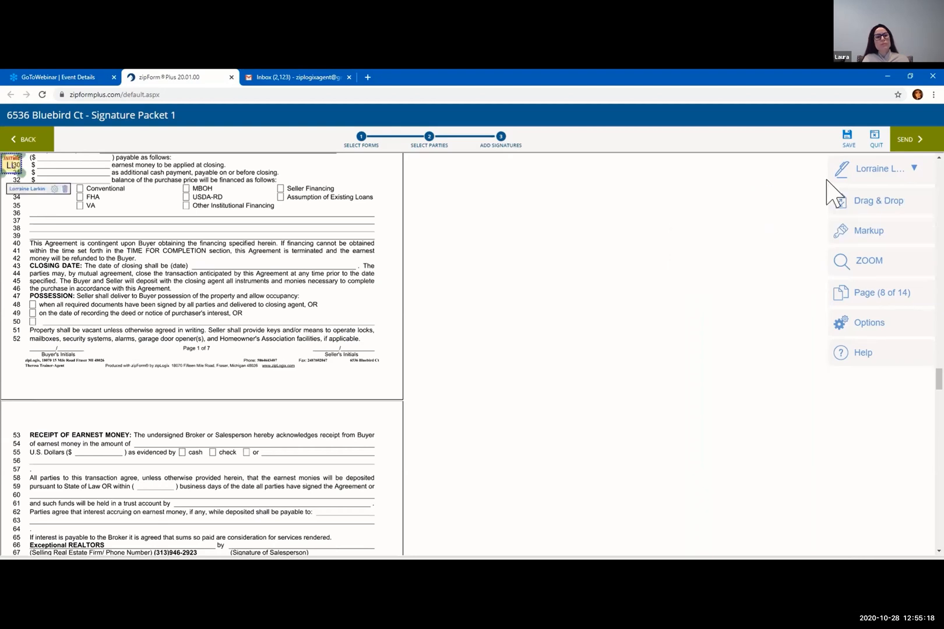
left_click(850, 176)
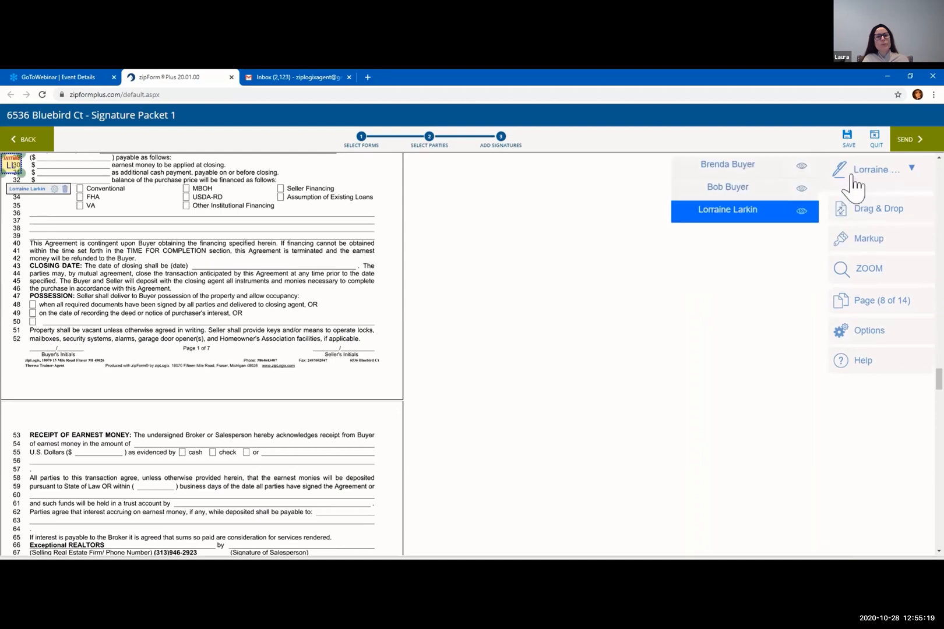
left_click(756, 191)
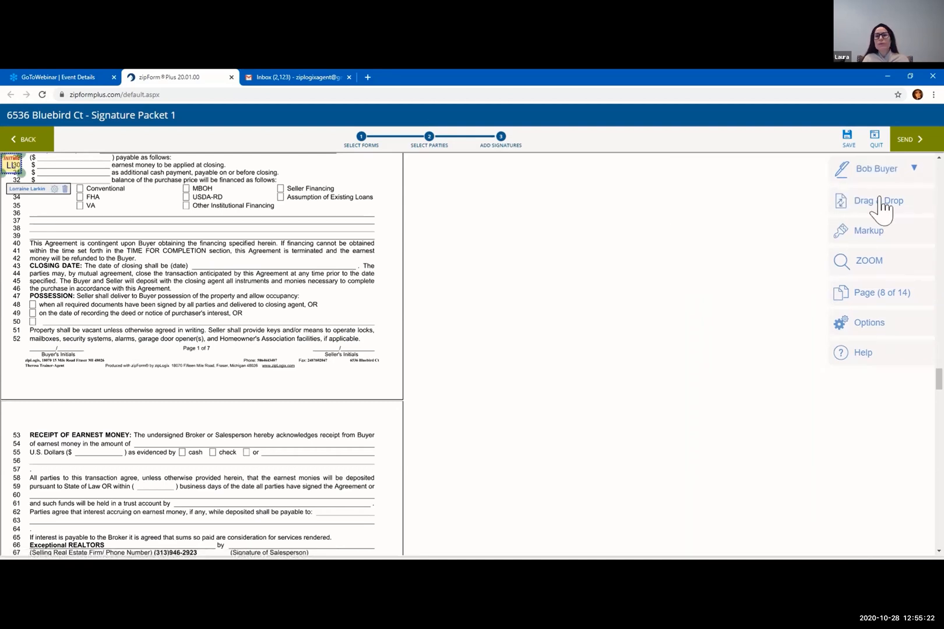
mouse_move(882, 204)
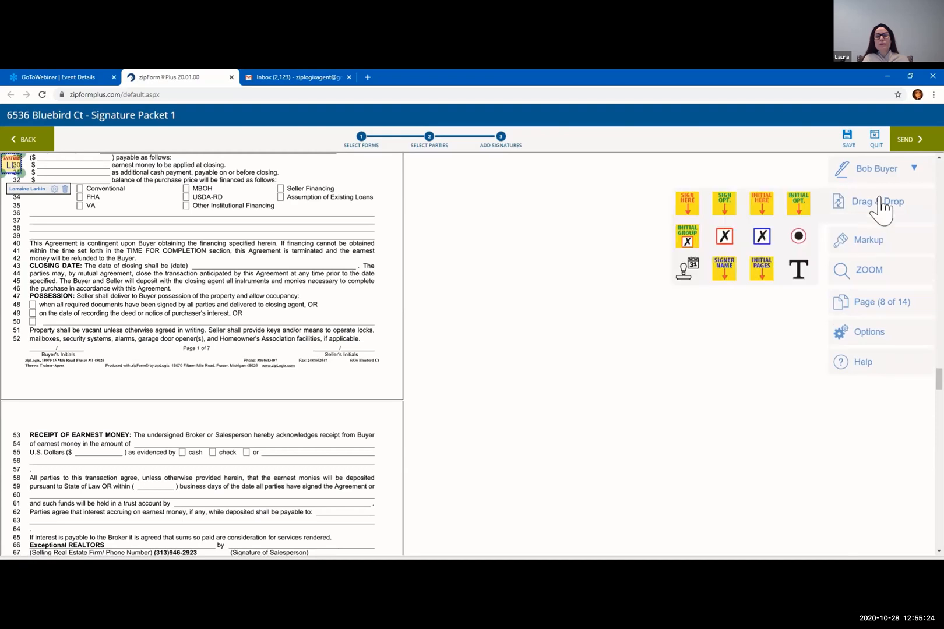
left_click_drag(762, 207, 50, 345)
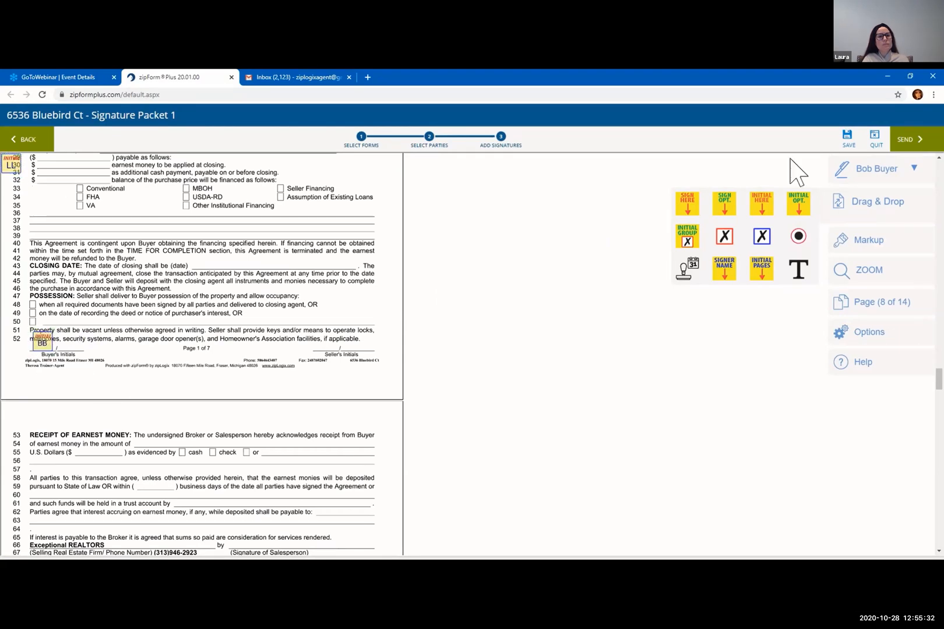
Switch to the second buyer and place their initial tag beside the first
left_click(881, 178)
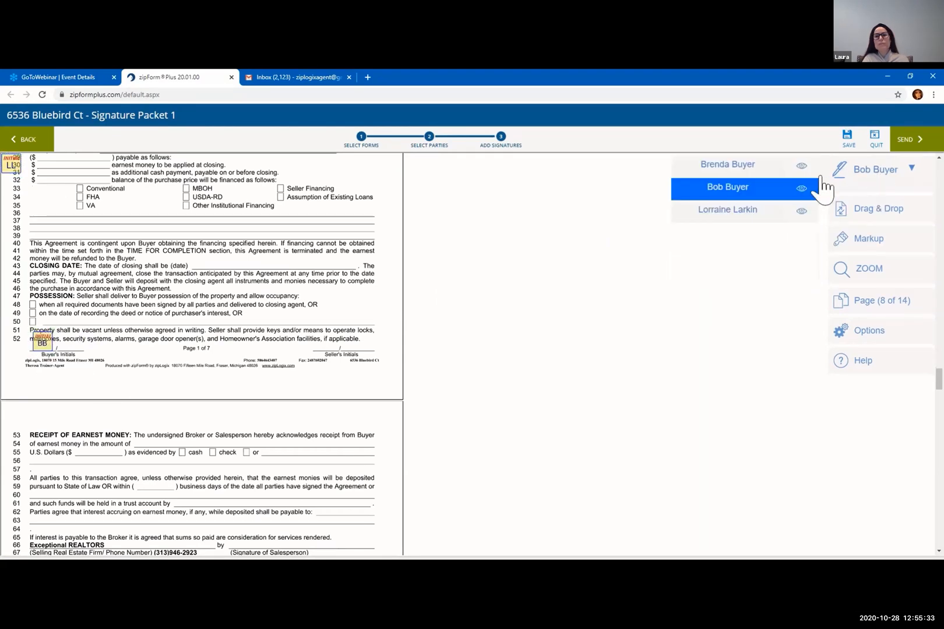
left_click(772, 169)
left_click(874, 204)
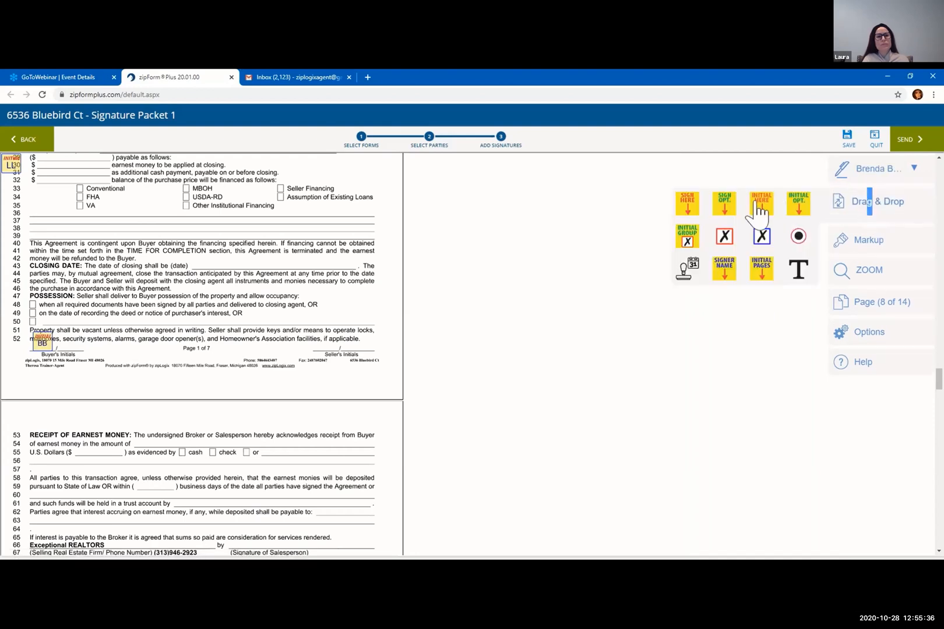
left_click_drag(758, 204, 73, 349)
left_click(266, 394)
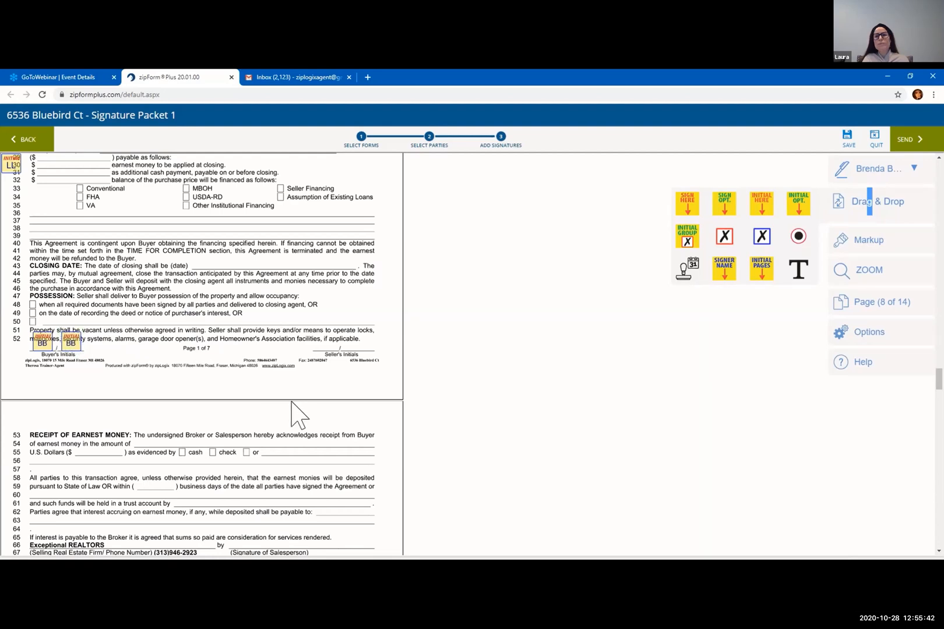
Scroll down to the Buyer's Signature line and make the first buyer the active signer
scroll(291, 414, "down", 1)
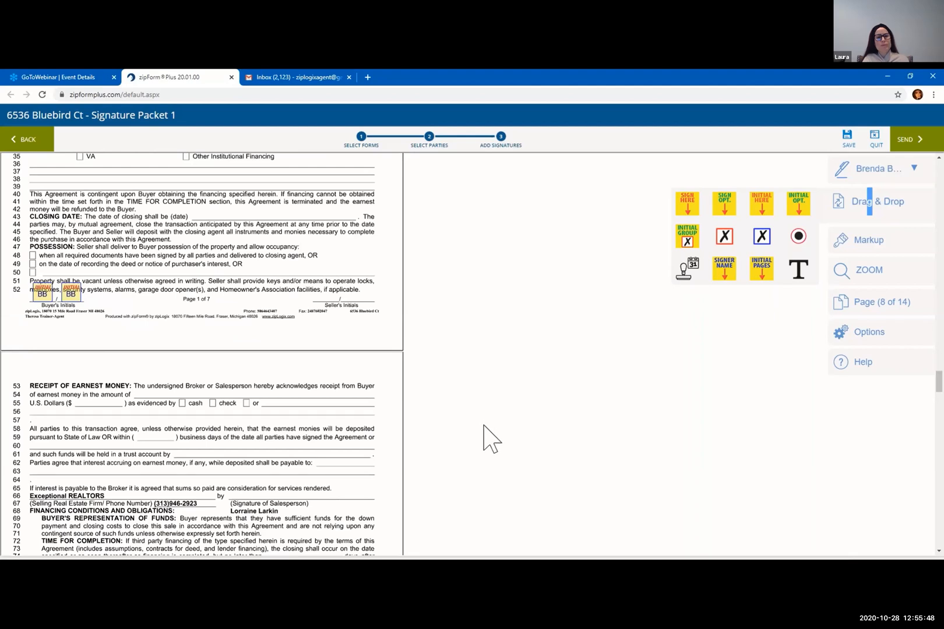
scroll(481, 428, "down", 3)
scroll(442, 396, "down", 6)
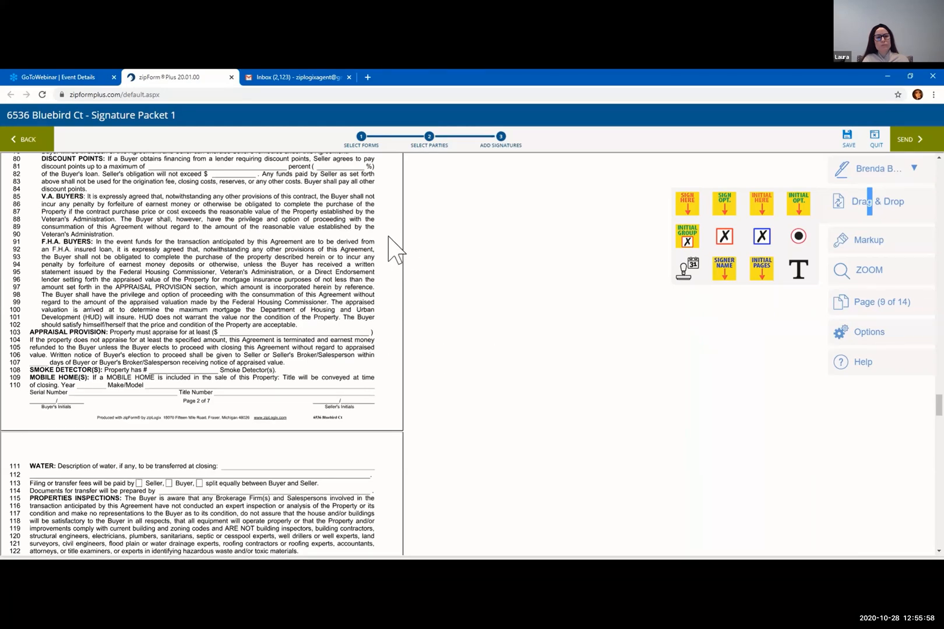
scroll(367, 237, "down", 3)
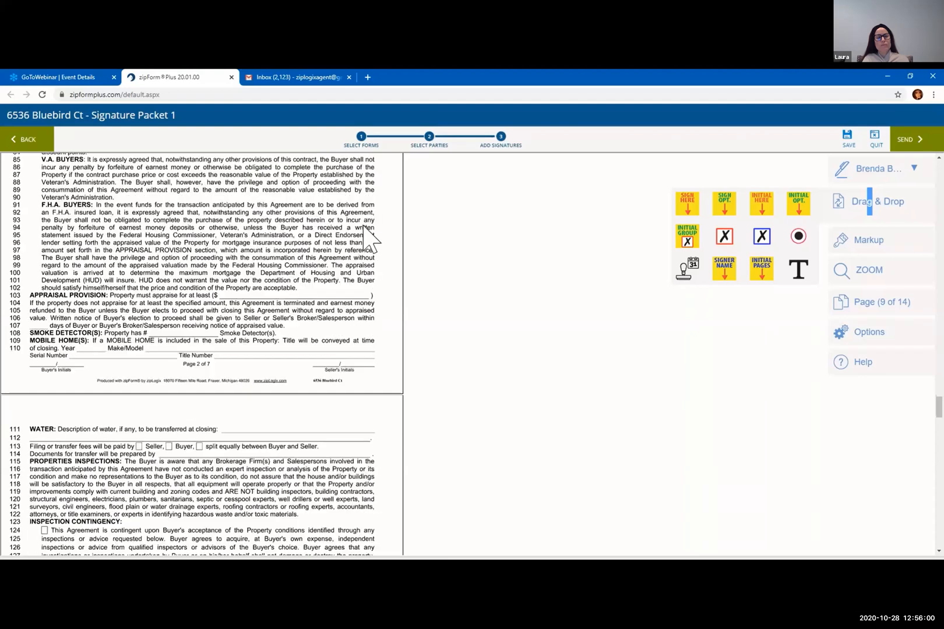
scroll(331, 317, "down", 8)
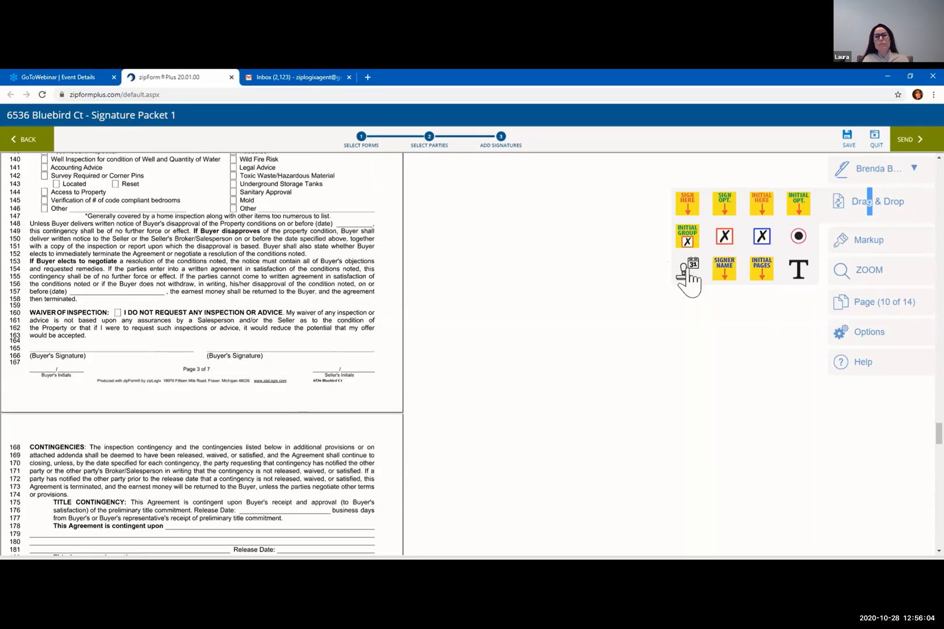
scroll(249, 379, "down", 1)
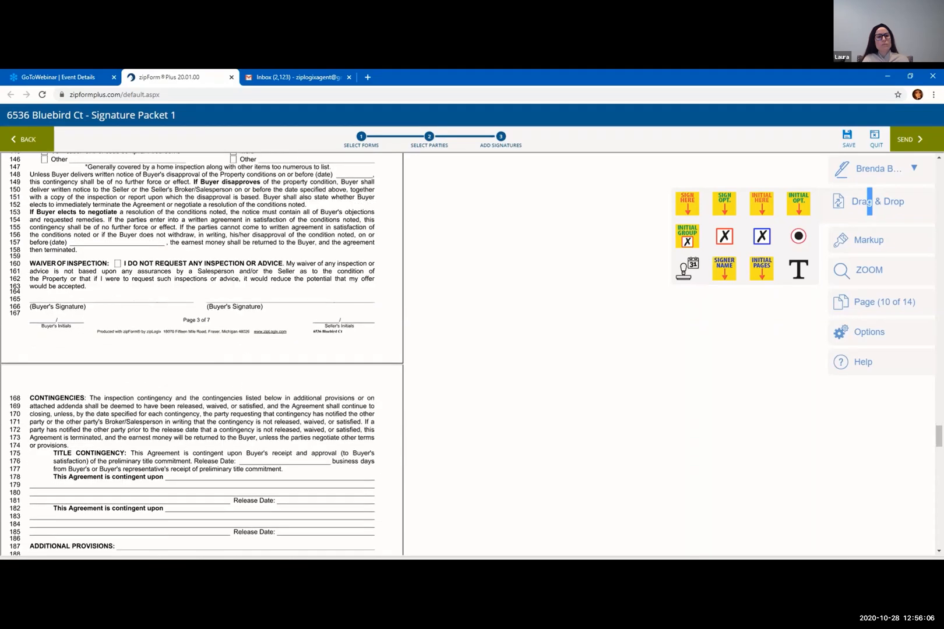
left_click(889, 176)
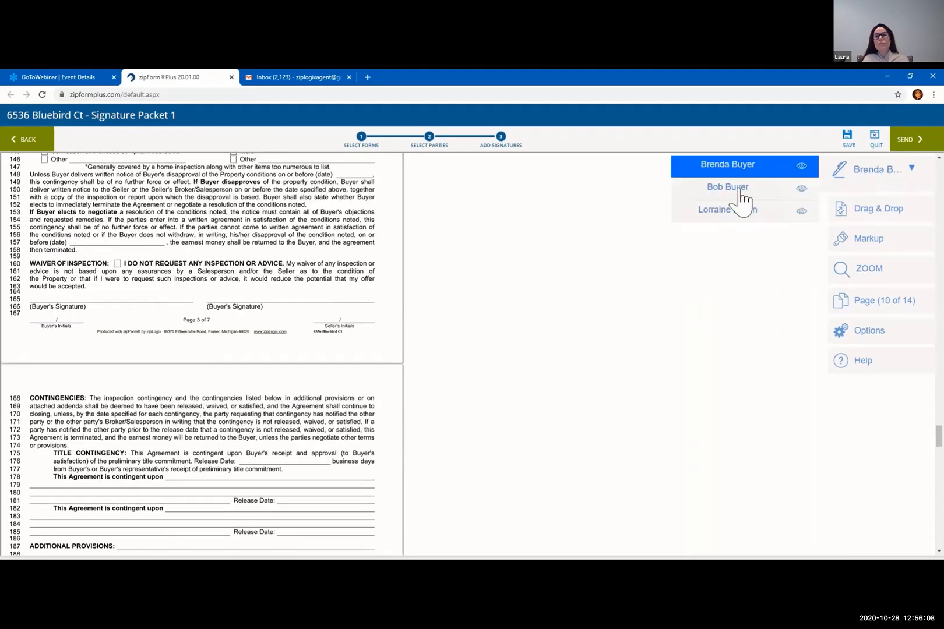
left_click(751, 189)
Place a Sign Here field and an auto-date field on the first Buyer's Signature line
left_click(890, 205)
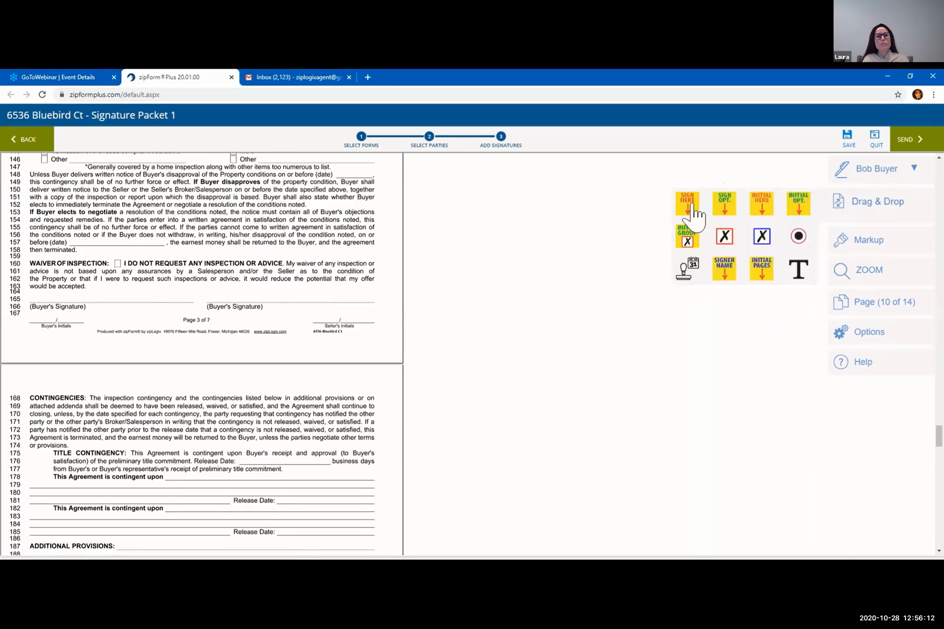
left_click_drag(689, 210, 50, 257)
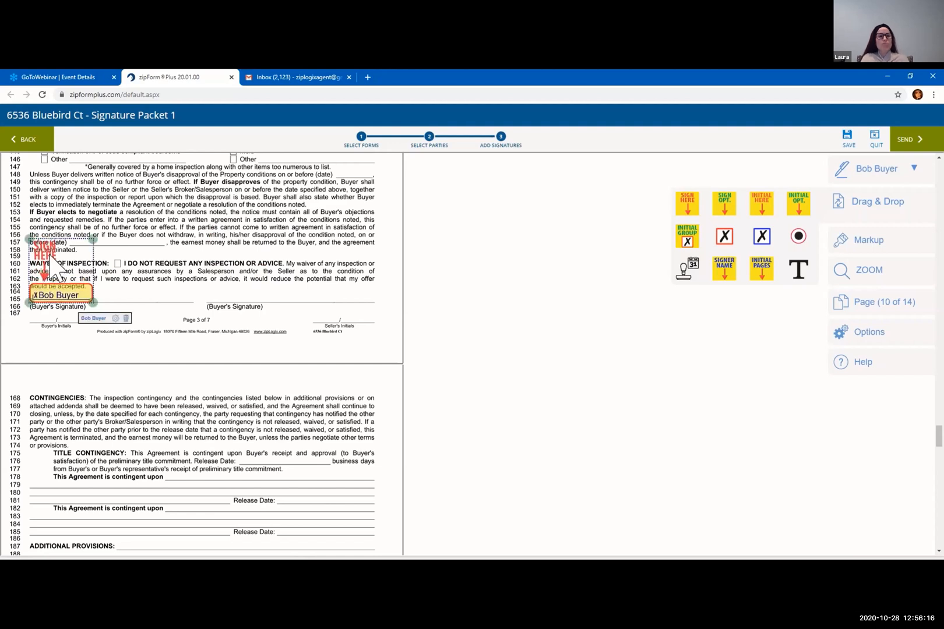
left_click_drag(691, 275, 157, 305)
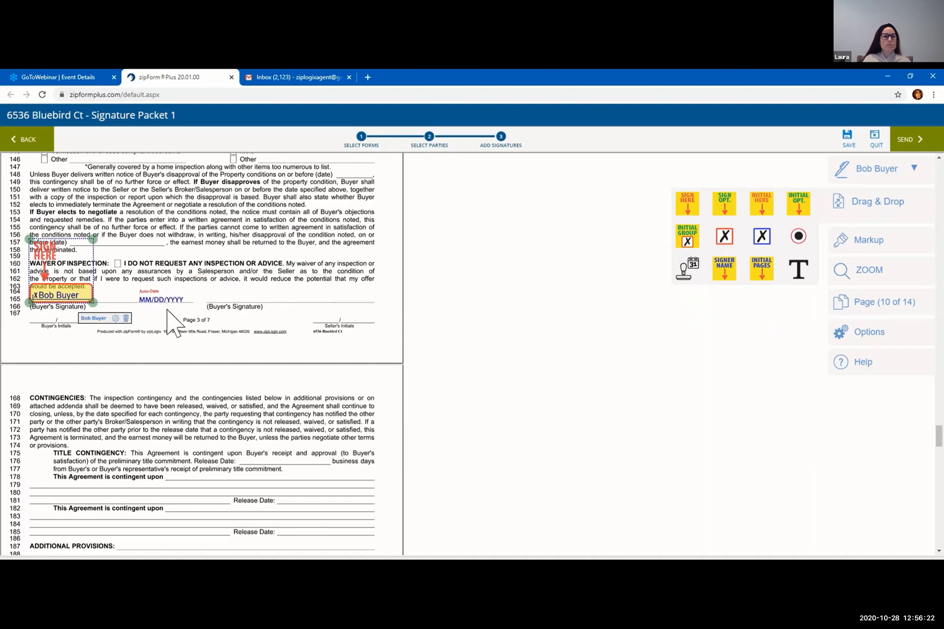
scroll(407, 319, "down", 3)
scroll(407, 318, "down", 10)
scroll(411, 326, "down", 10)
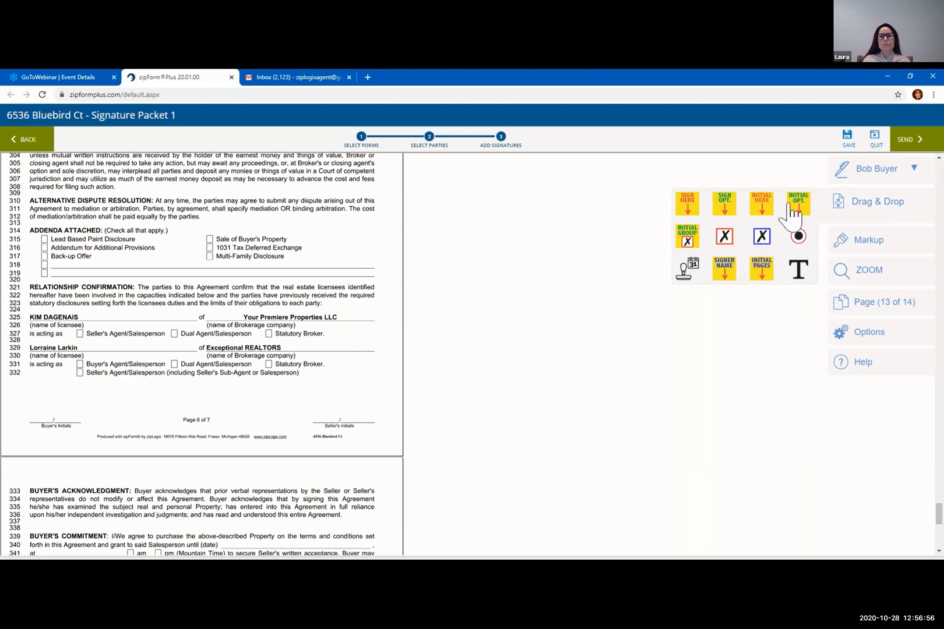
Place a trial checkbox tag on Dual Agent/Salesperson on page 6, delete it, and show the markup tools
left_click(725, 236)
left_click_drag(726, 243, 188, 381)
left_click(285, 393)
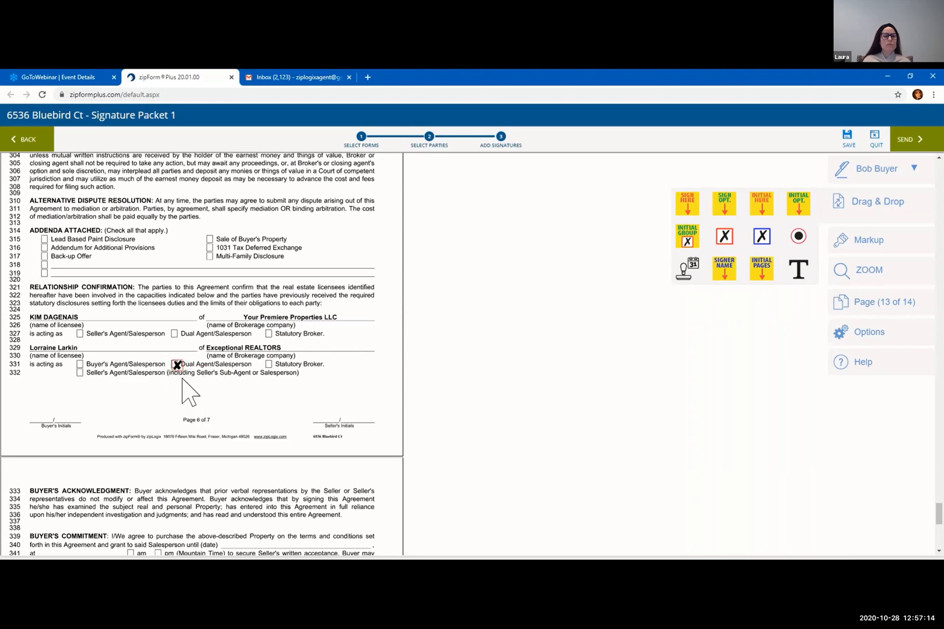
left_click(178, 366)
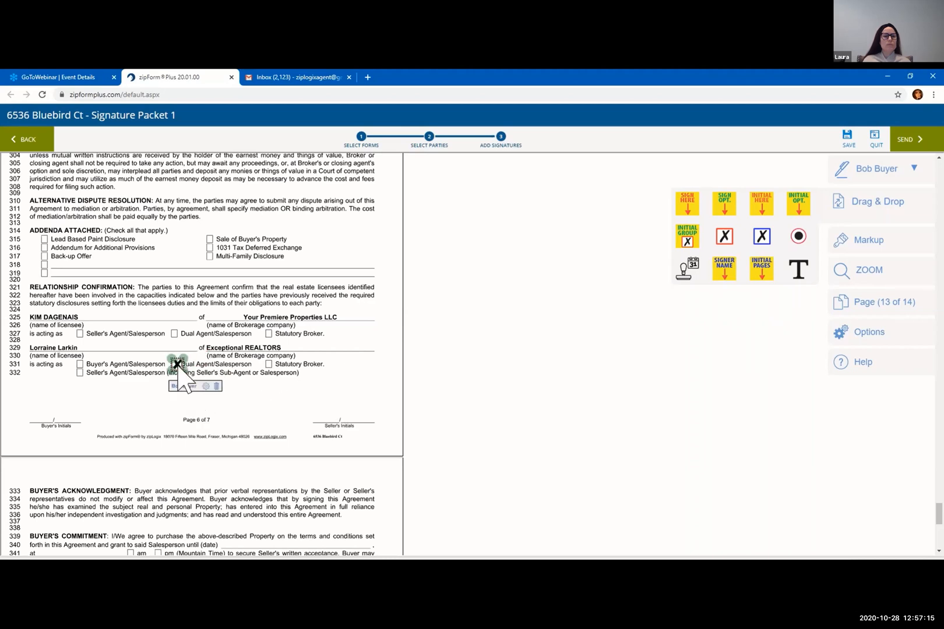
left_click(217, 387)
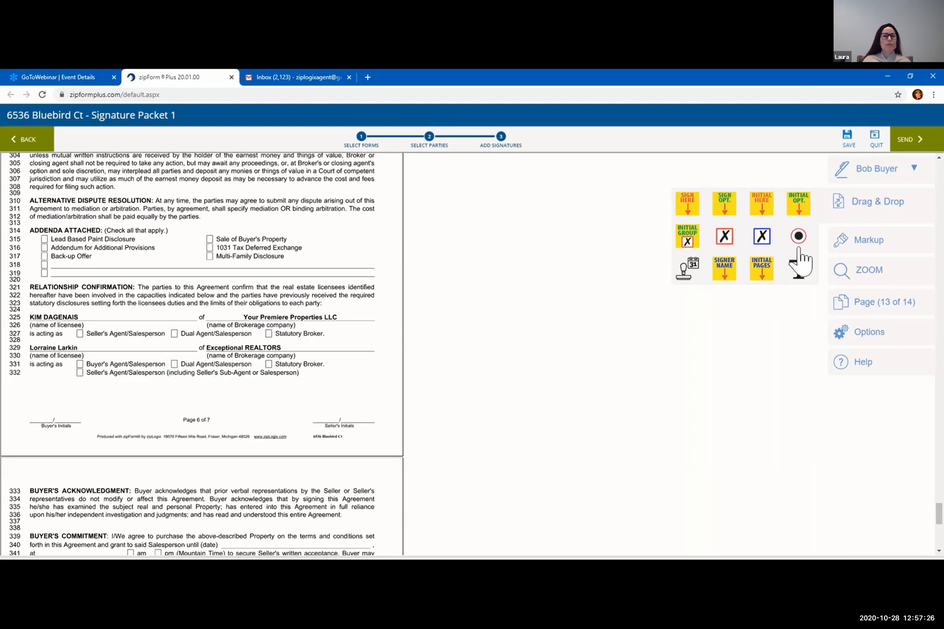
left_click(866, 255)
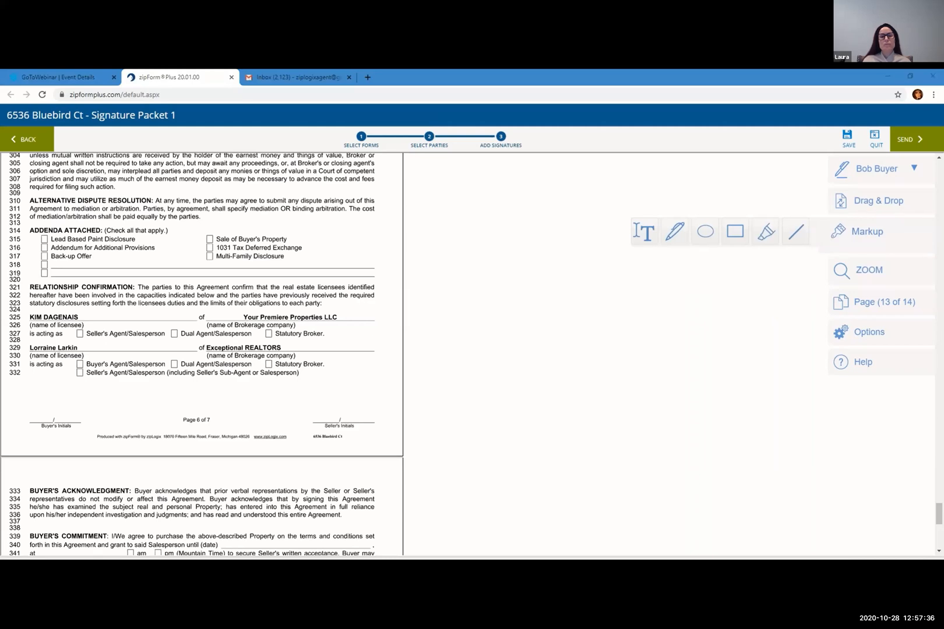
Scroll through pages 7–11 to check the placed signature tags, ending on page 10
scroll(568, 273, "up", 10)
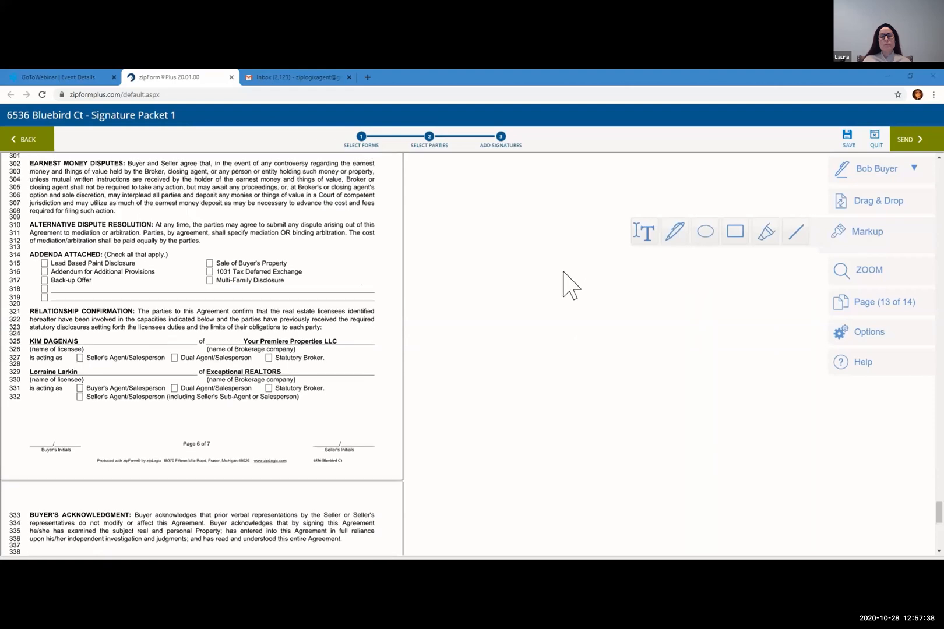
scroll(559, 262, "up", 15)
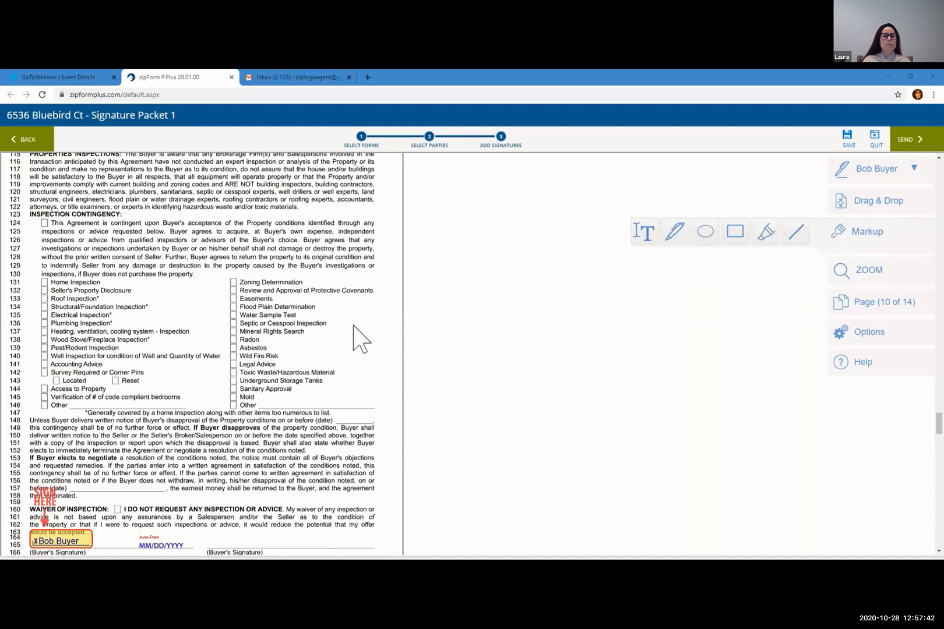
scroll(364, 309, "up", 3)
scroll(361, 278, "up", 5)
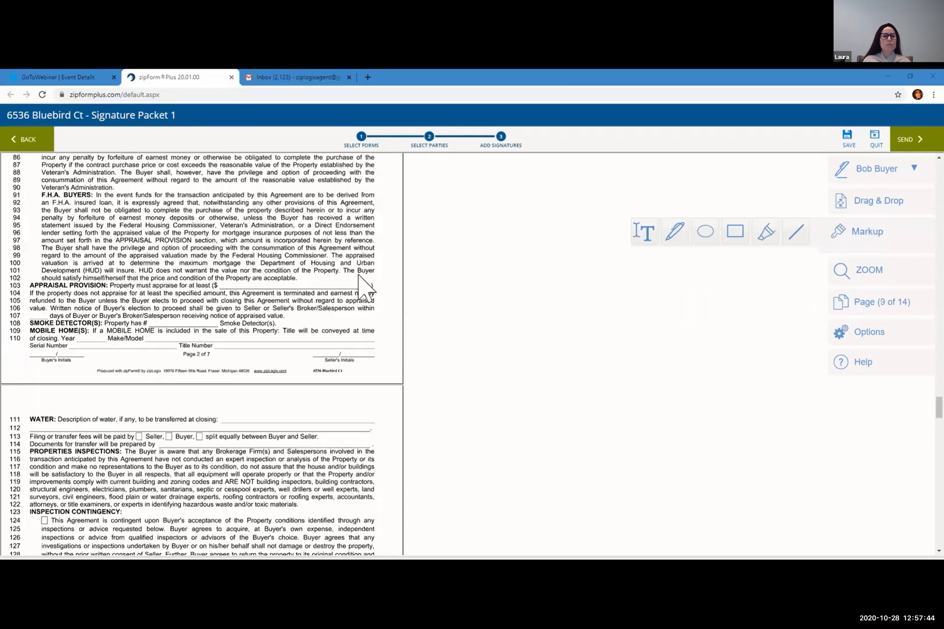
scroll(361, 279, "down", 7)
scroll(364, 284, "down", 6)
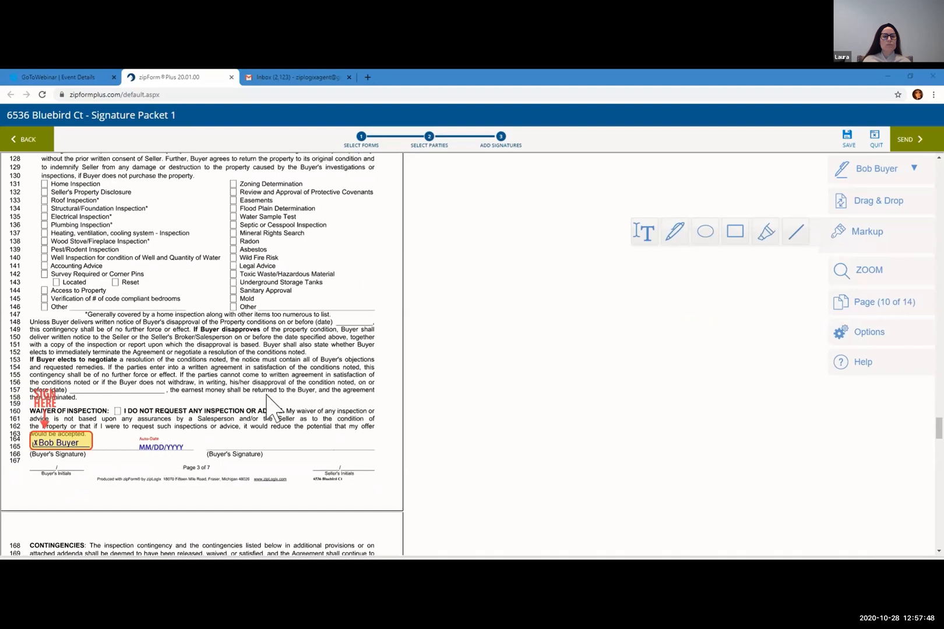
scroll(279, 300, "up", 20)
scroll(287, 303, "up", 8)
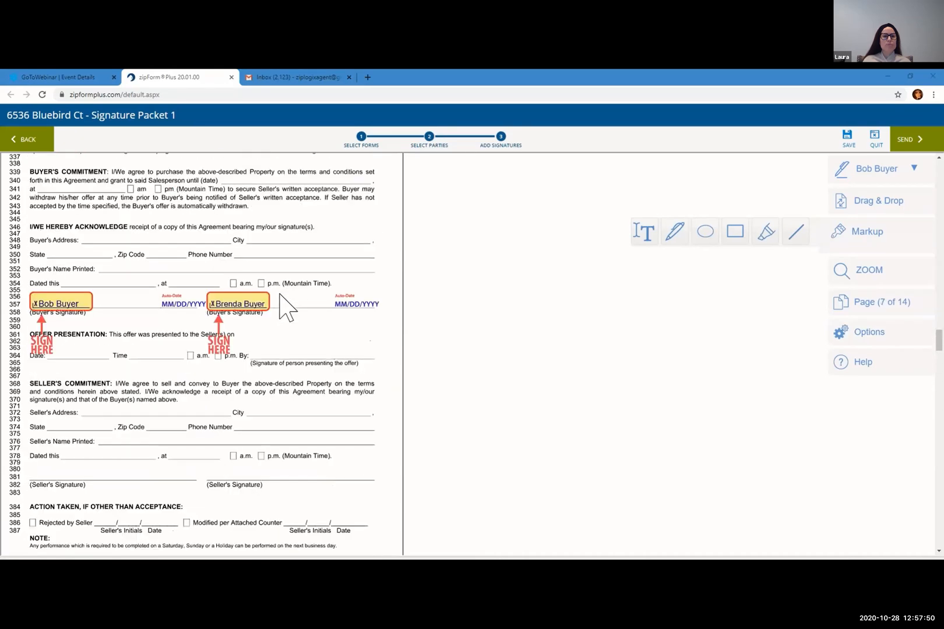
scroll(291, 302, "down", 4)
scroll(250, 493, "down", 2)
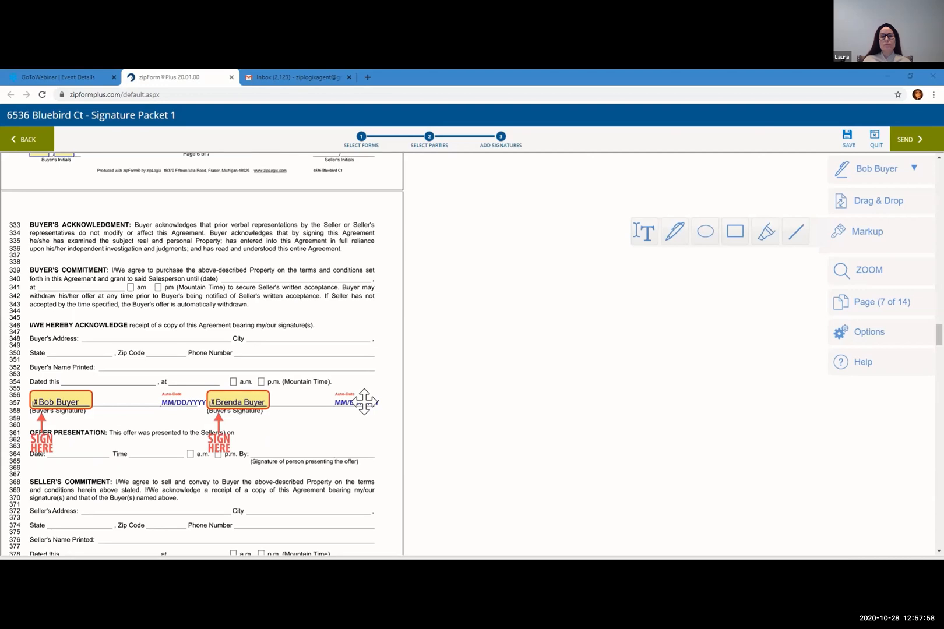
scroll(372, 403, "down", 15)
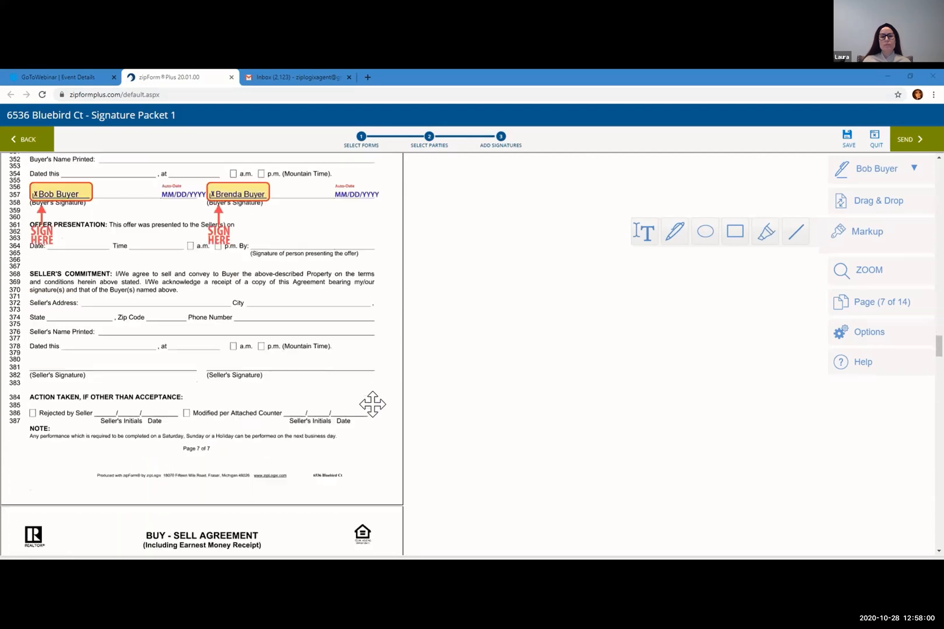
scroll(749, 396, "down", 11)
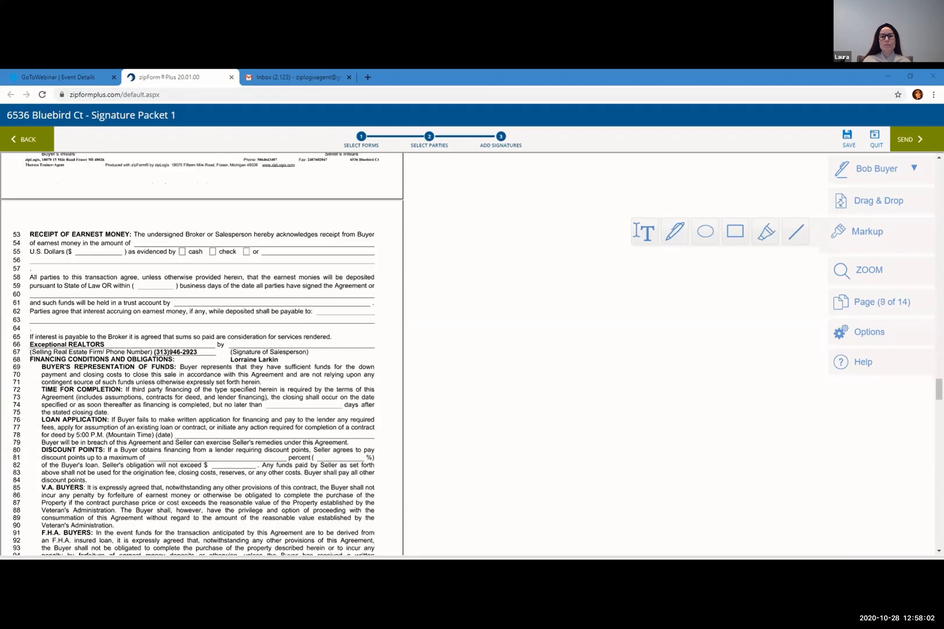
scroll(314, 466, "down", 3)
scroll(311, 453, "down", 3)
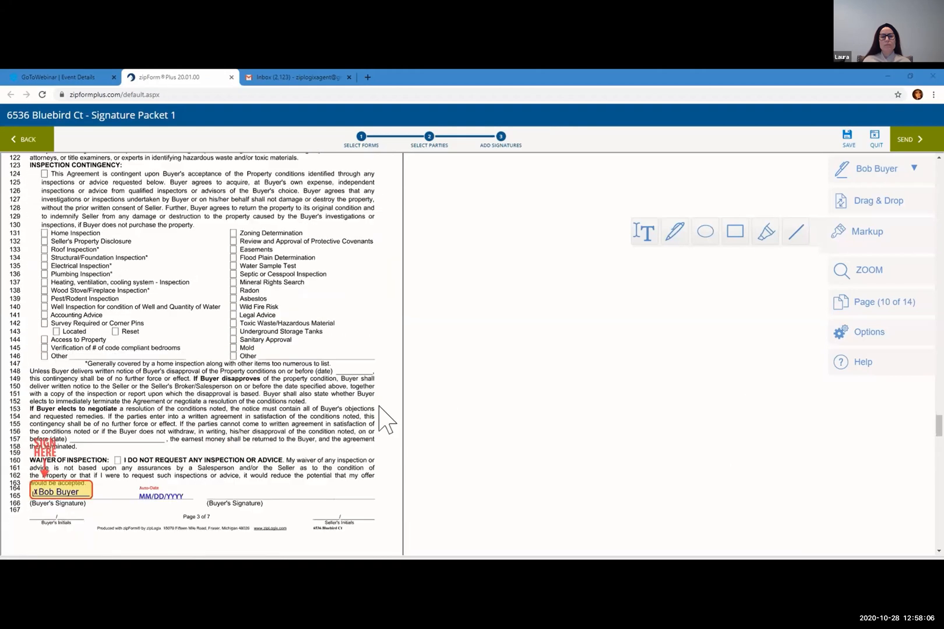
scroll(602, 406, "down", 10)
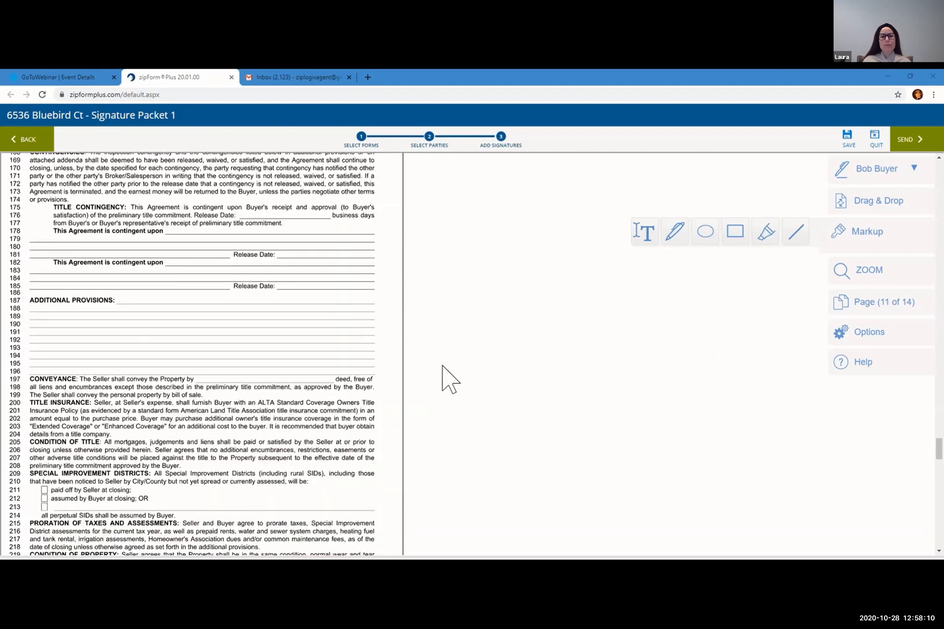
scroll(543, 341, "up", 10)
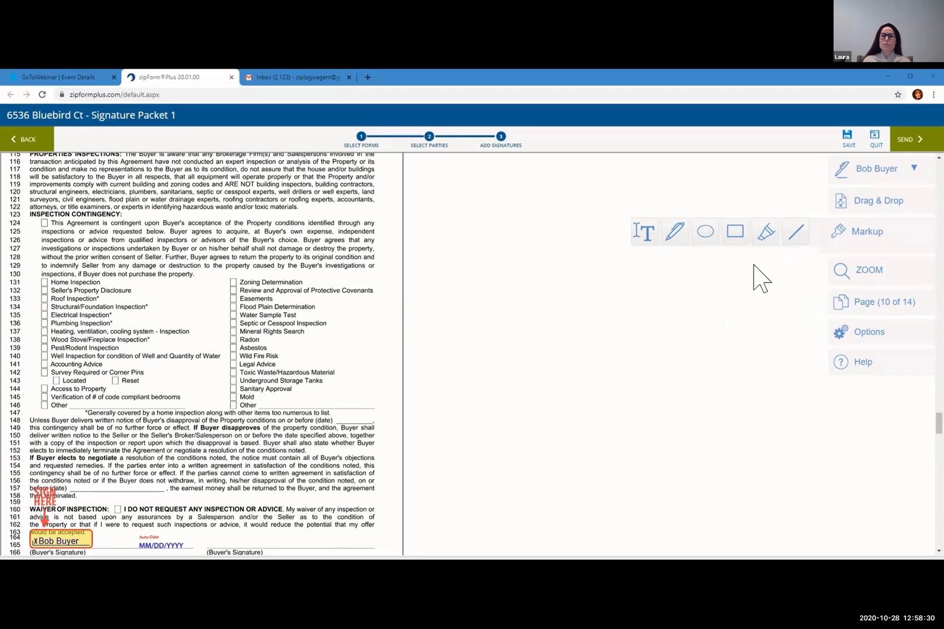
Zoom in two levels to enlarge the signature lines
left_click(872, 283)
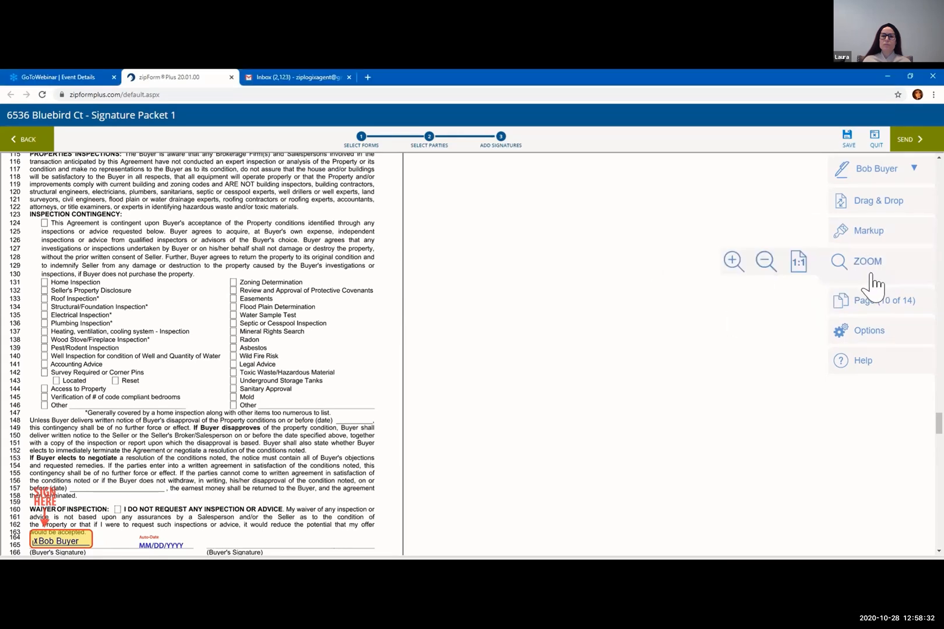
left_click(733, 268)
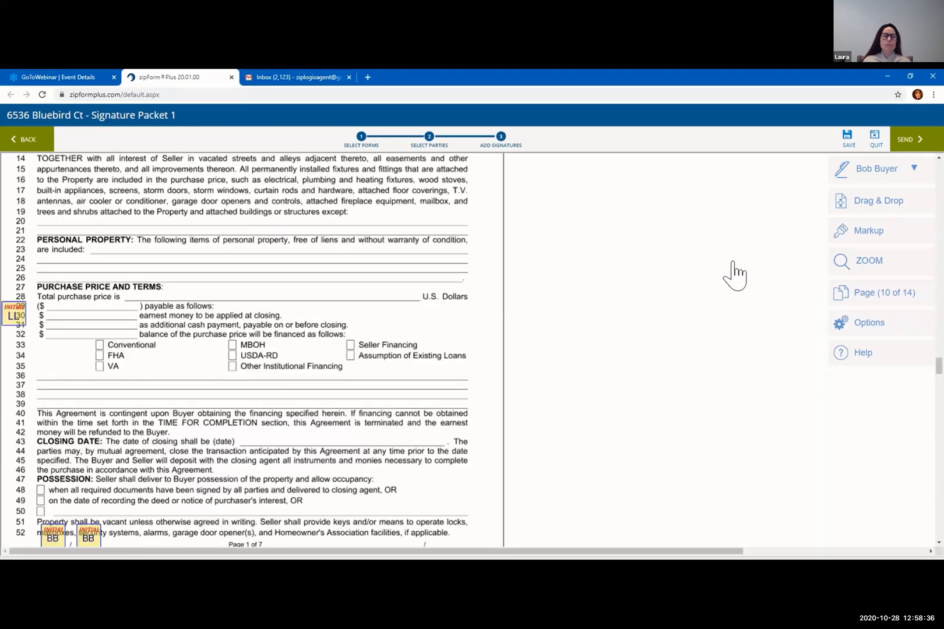
left_click(855, 280)
left_click(732, 268)
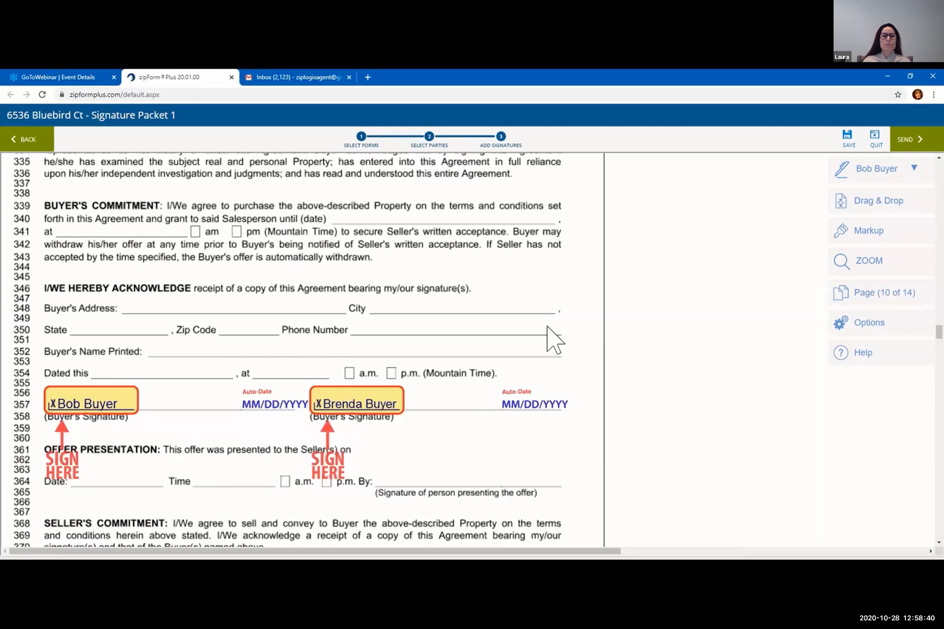
Zoom back out two levels to the original size and scroll up to page 8
left_click(861, 273)
left_click(768, 271)
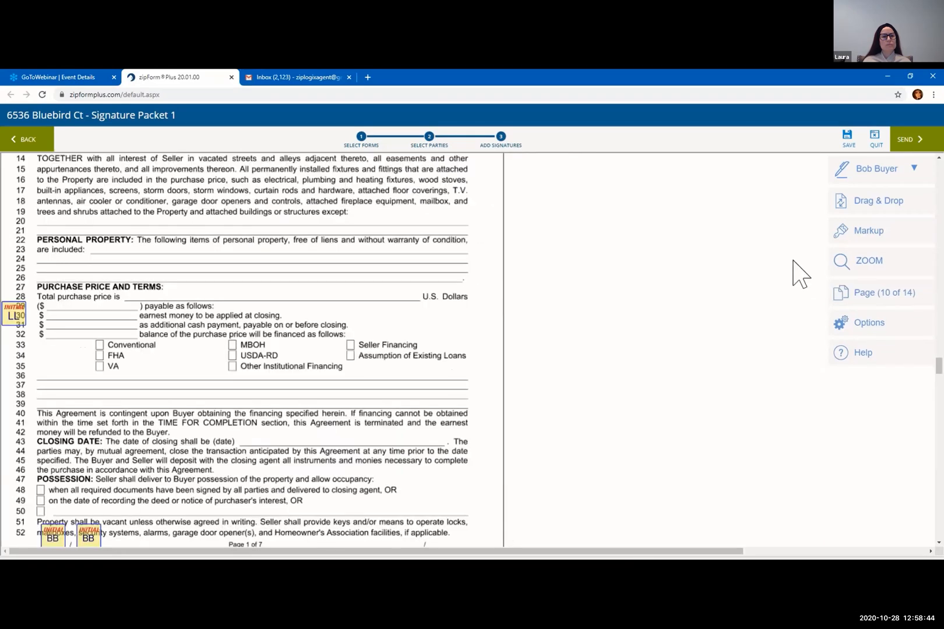
left_click(853, 273)
left_click(765, 272)
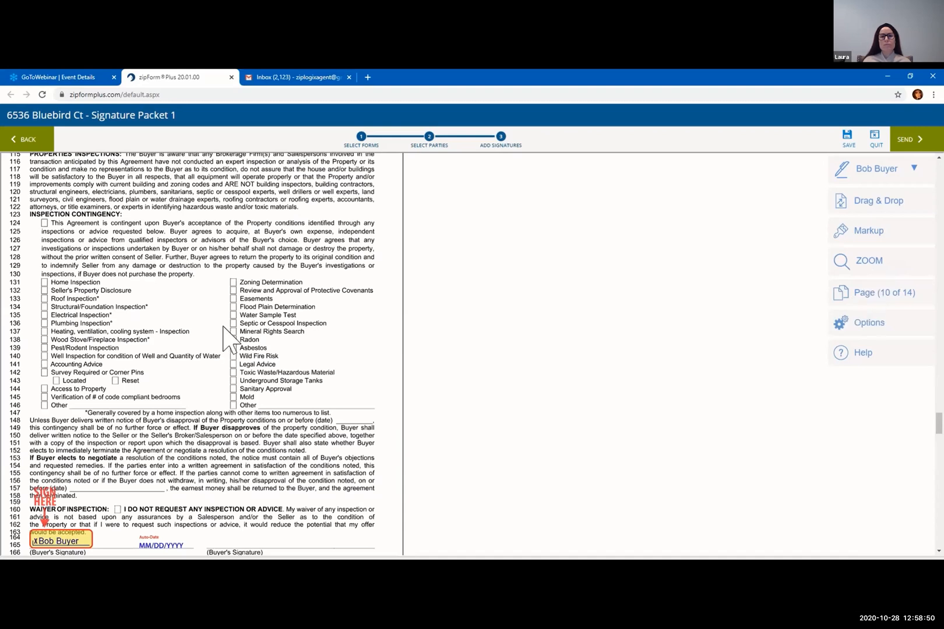
scroll(223, 326, "up", 15)
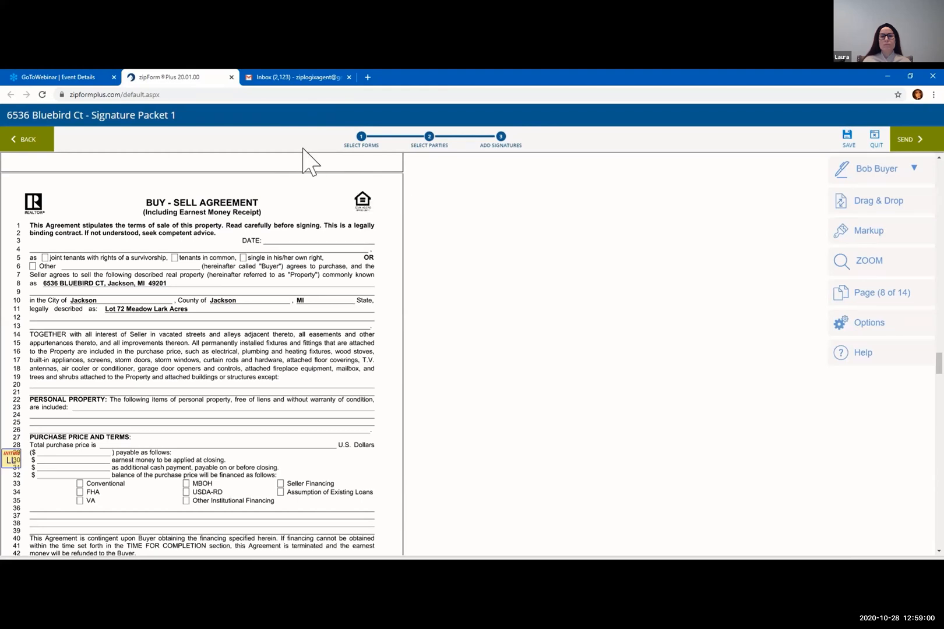
Jump to the last page, then page 1, advance to page 7, and open Options
left_click(872, 298)
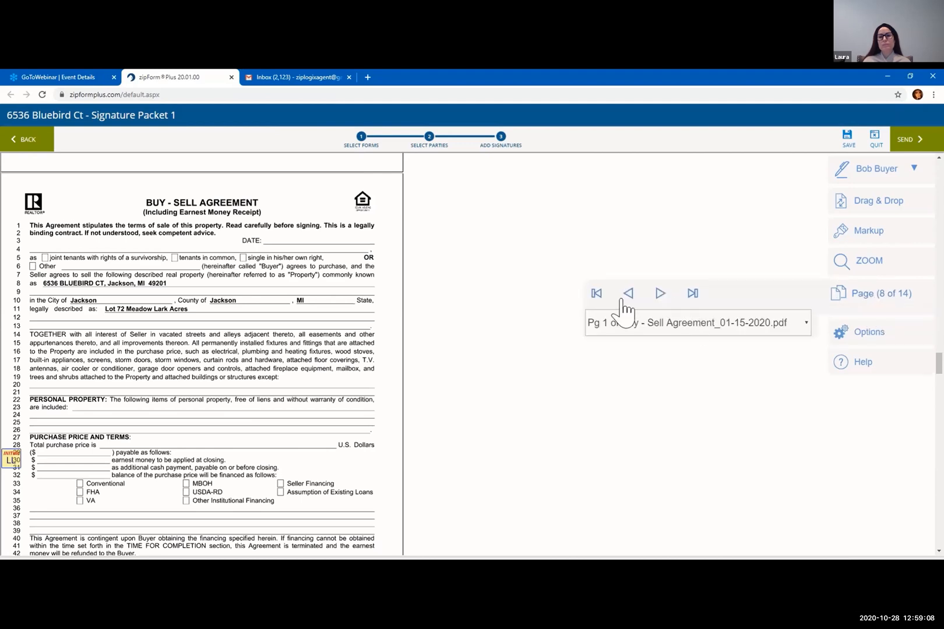
left_click(693, 293)
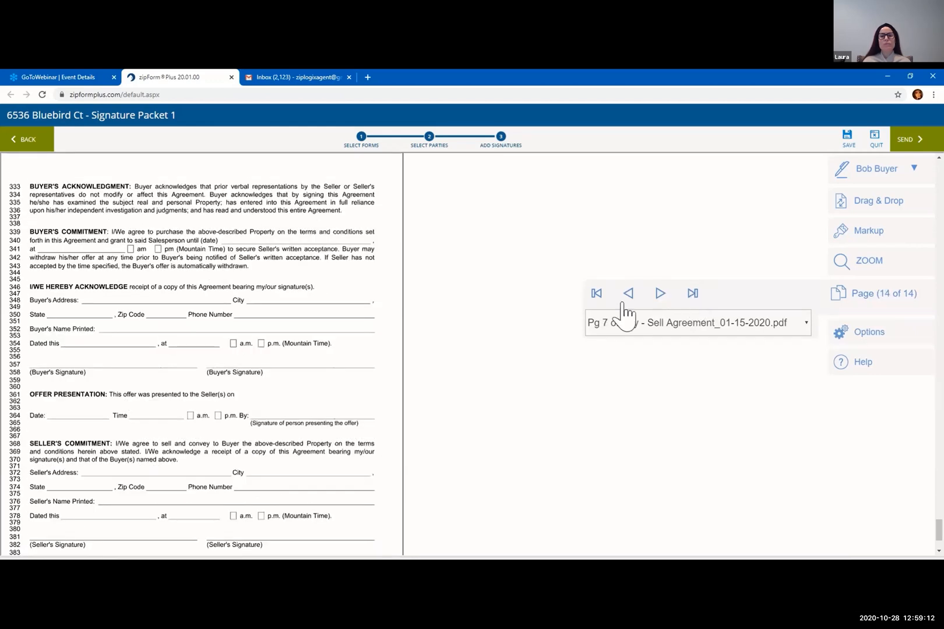
left_click(596, 295)
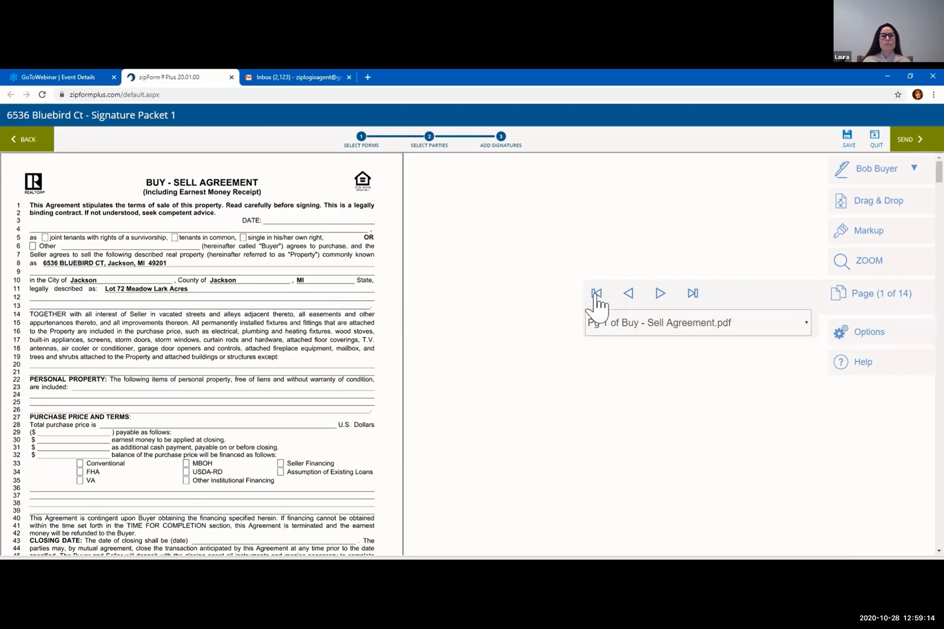
left_click(660, 293)
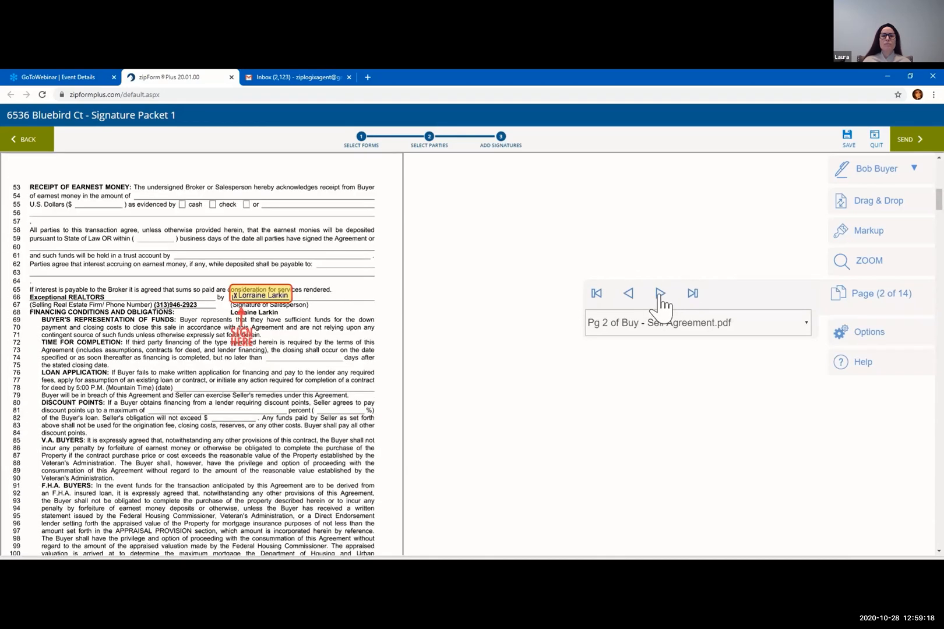
left_click(660, 293)
left_click(660, 293)
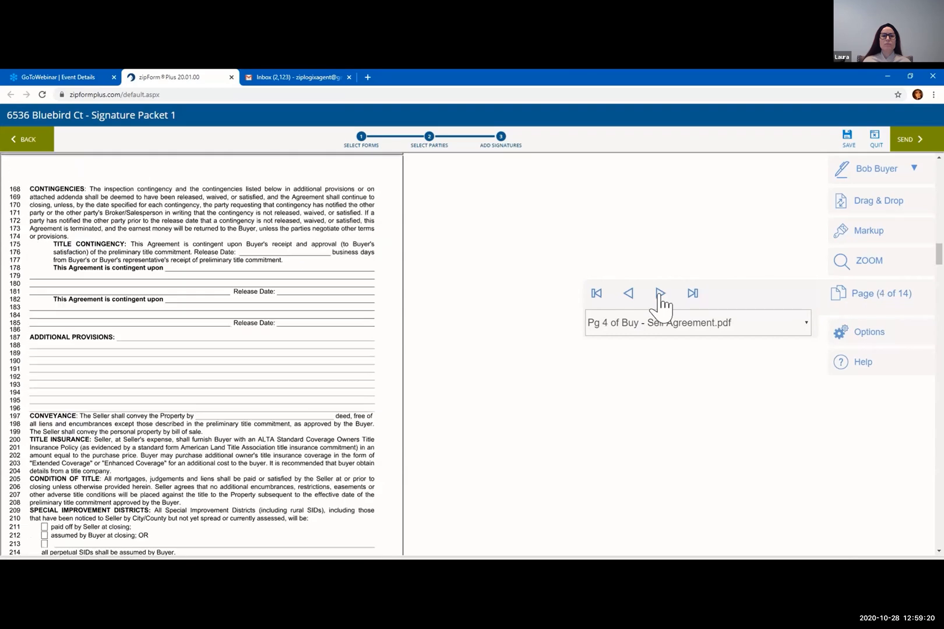
left_click(660, 294)
left_click(660, 294)
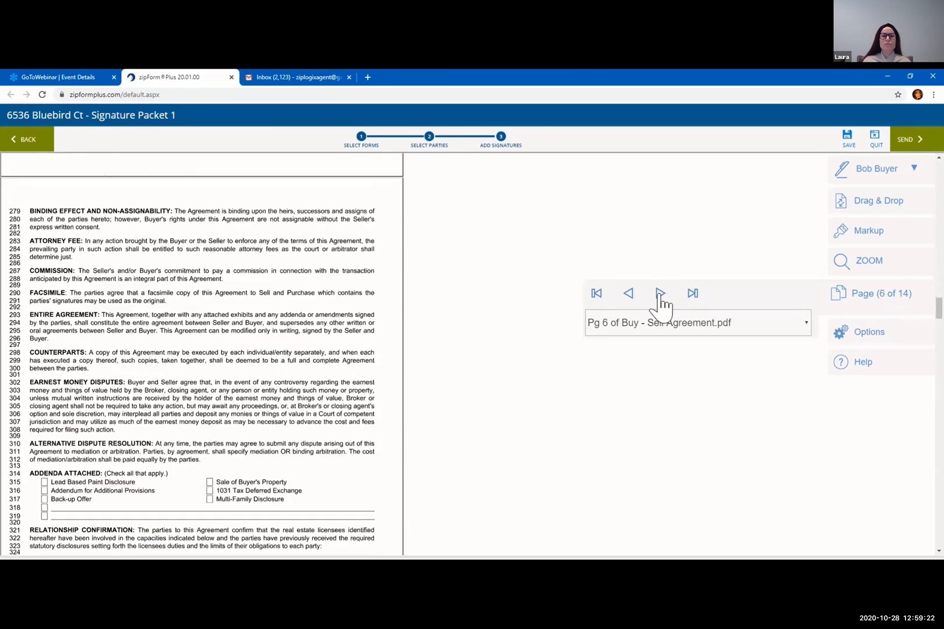
left_click(660, 294)
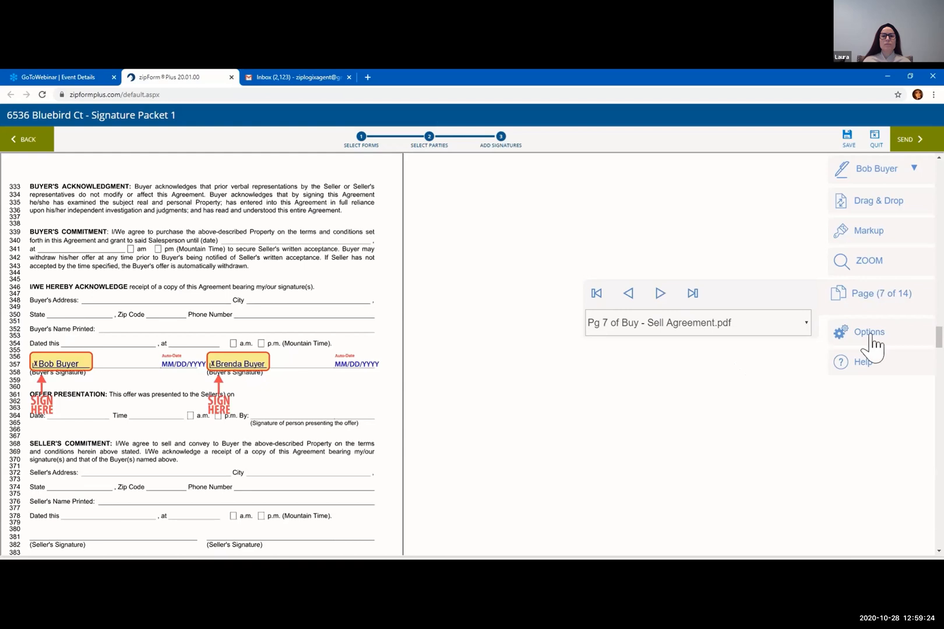
left_click(872, 346)
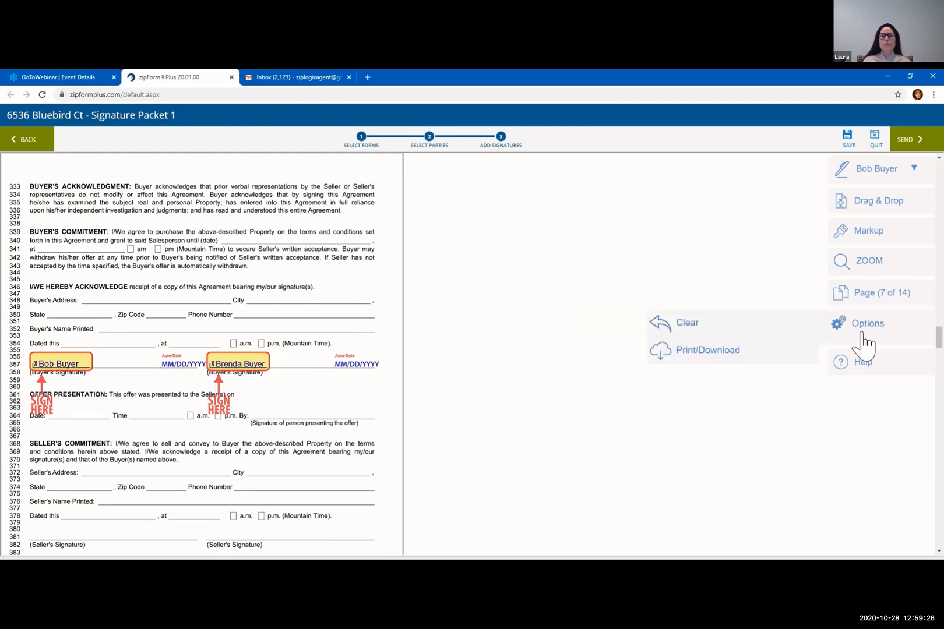
left_click(695, 326)
left_click(864, 367)
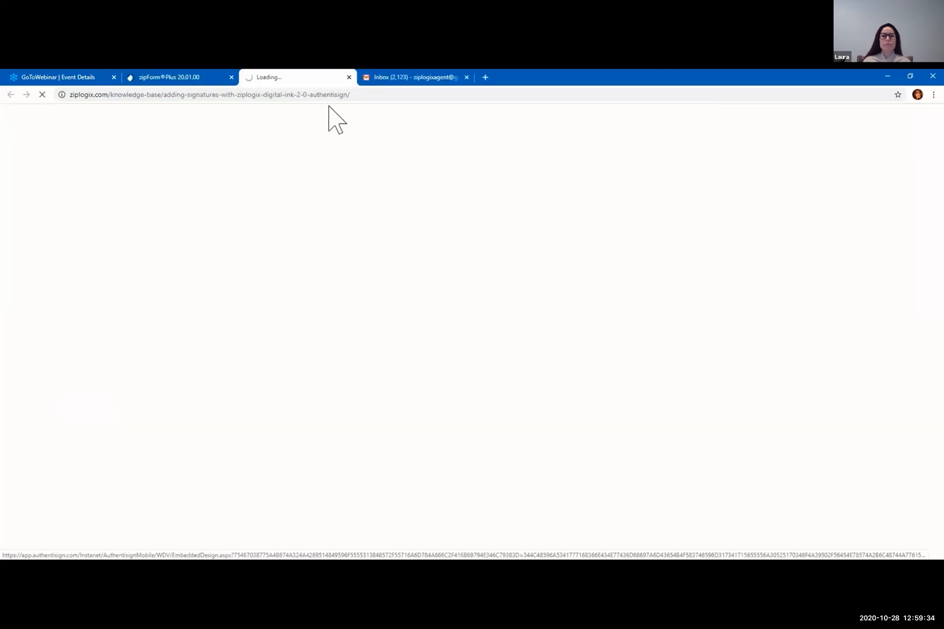
left_click(349, 77)
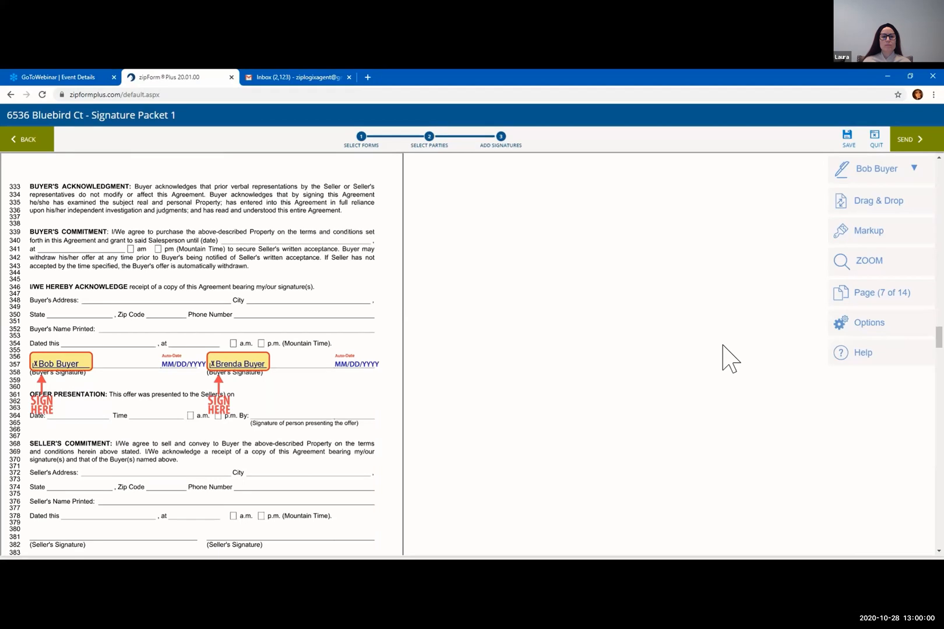
key("alt+Tab")
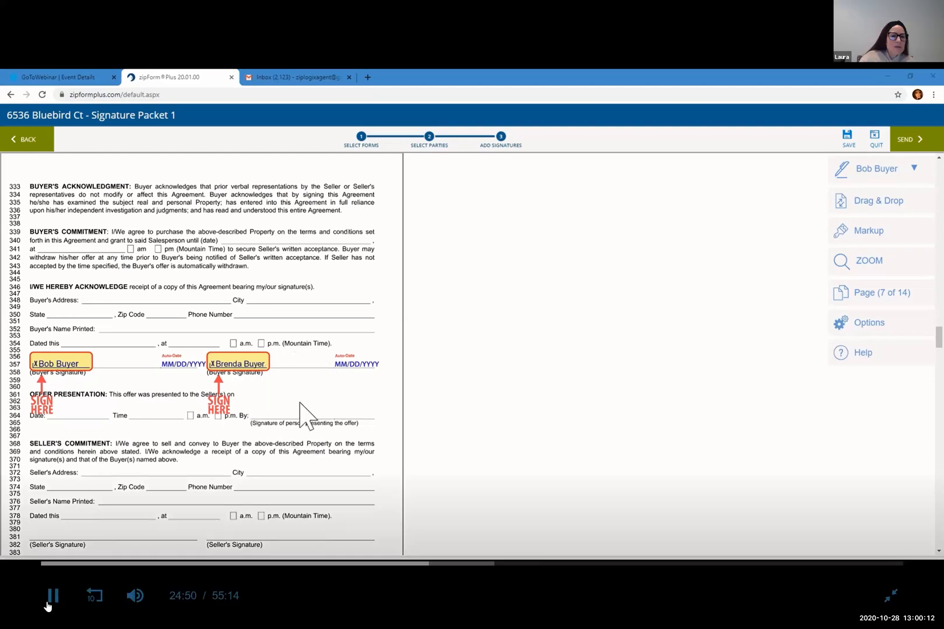
left_click(52, 595)
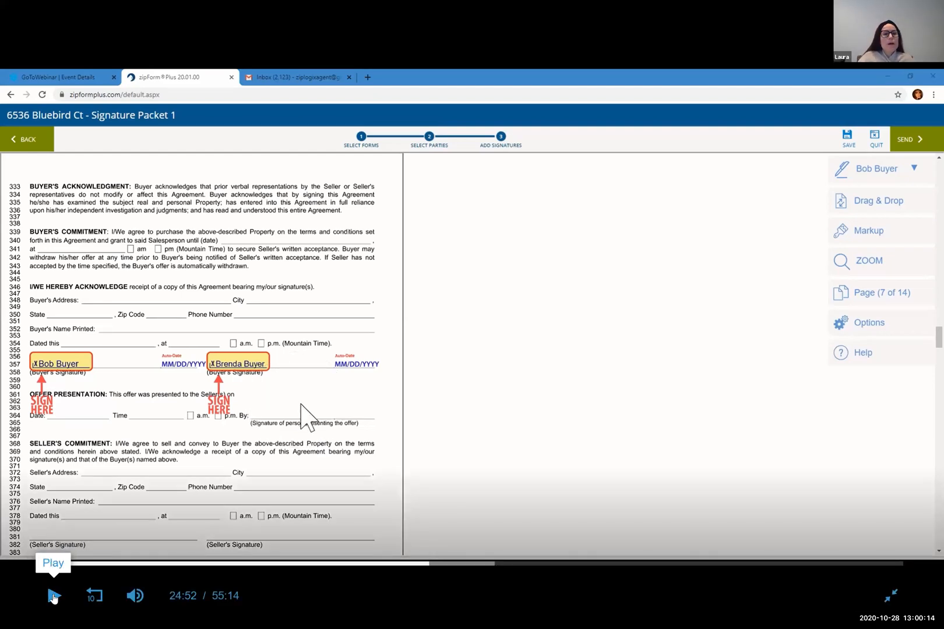
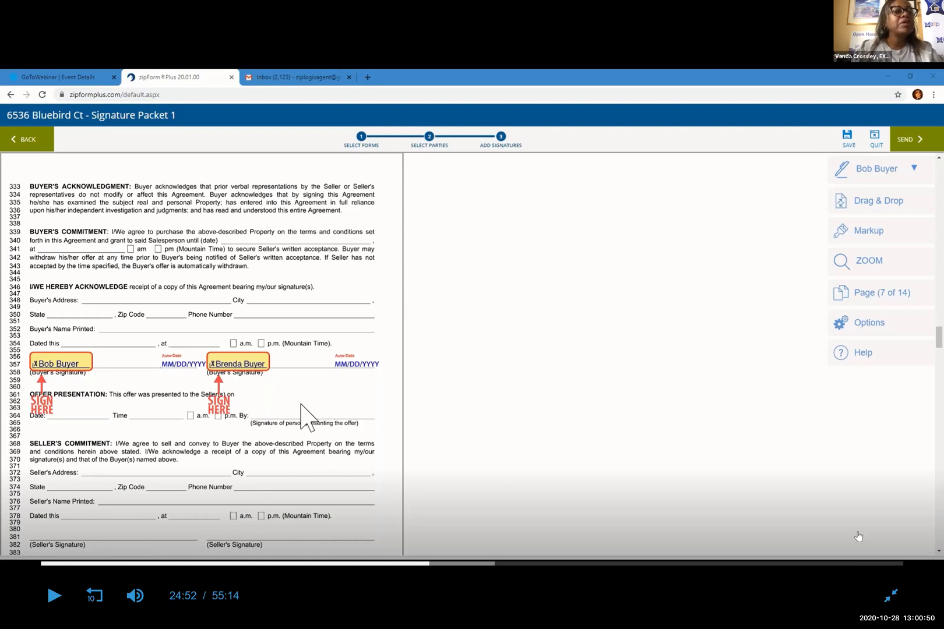
Leave the signature packet and return to the Transactions list showing the residential lease transaction
left_click(891, 597)
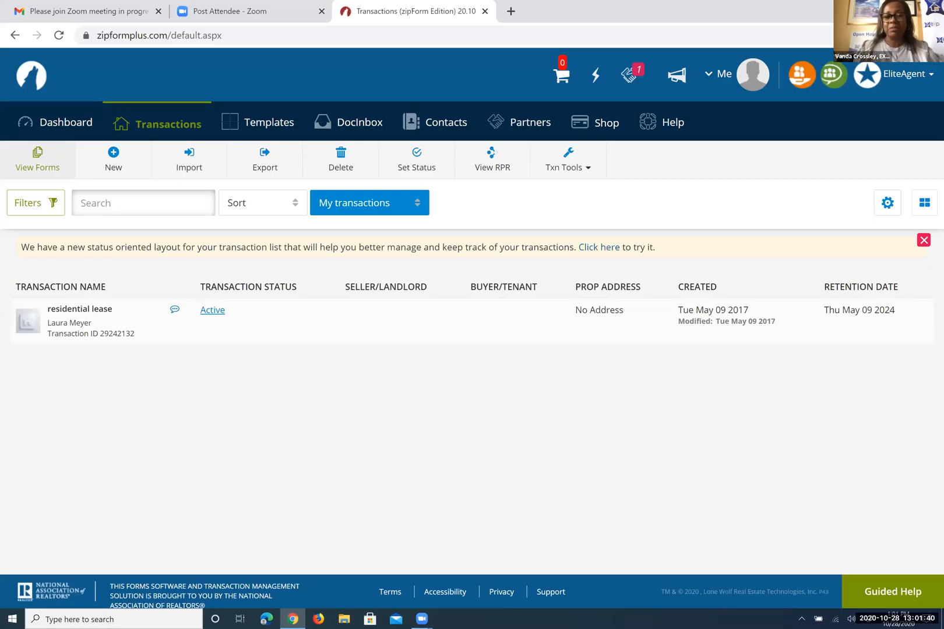
Switch to the Templates page, which lists only the Lease Form template
left_click(727, 78)
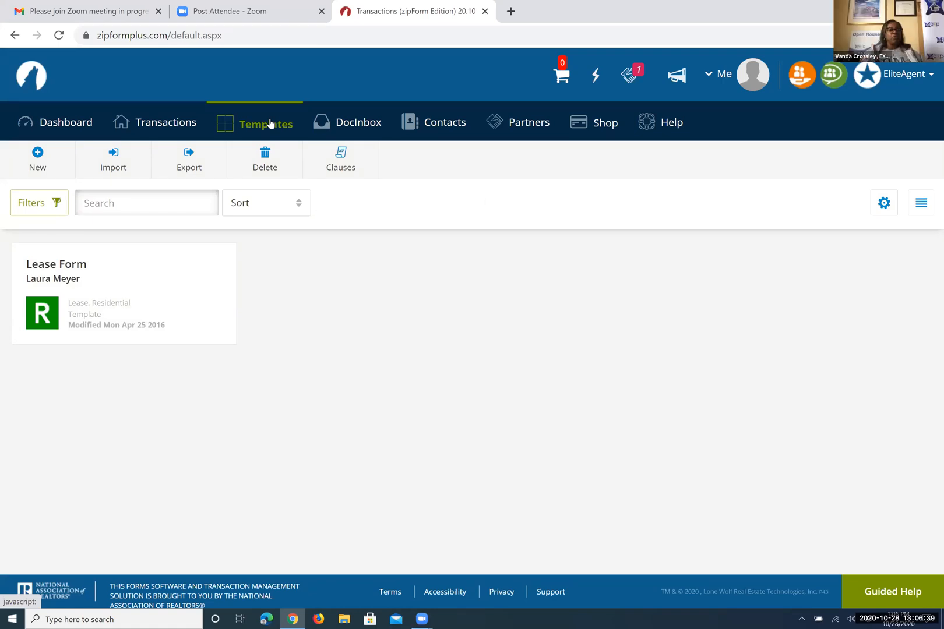
mouse_move(171, 307)
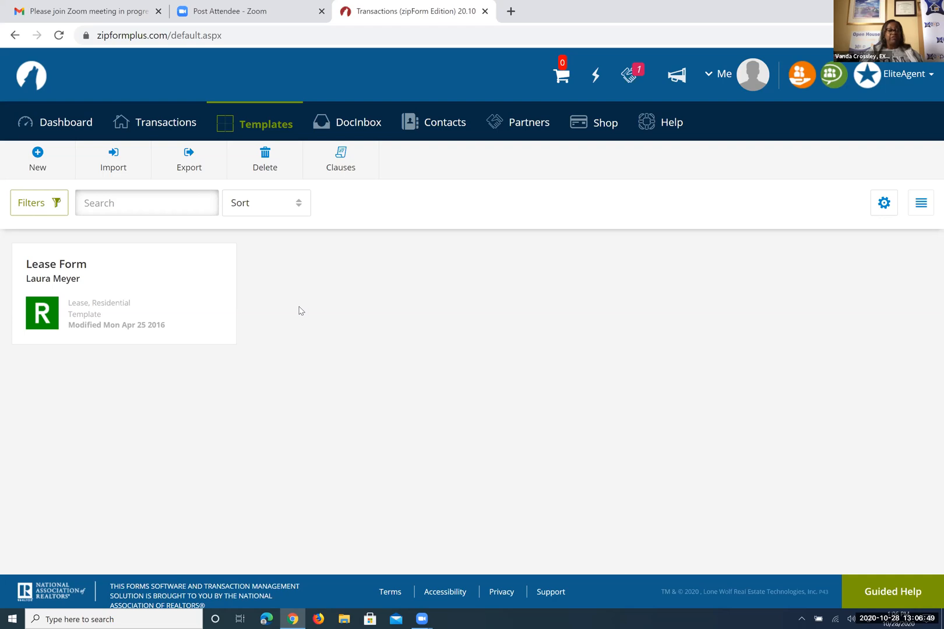
left_click(120, 156)
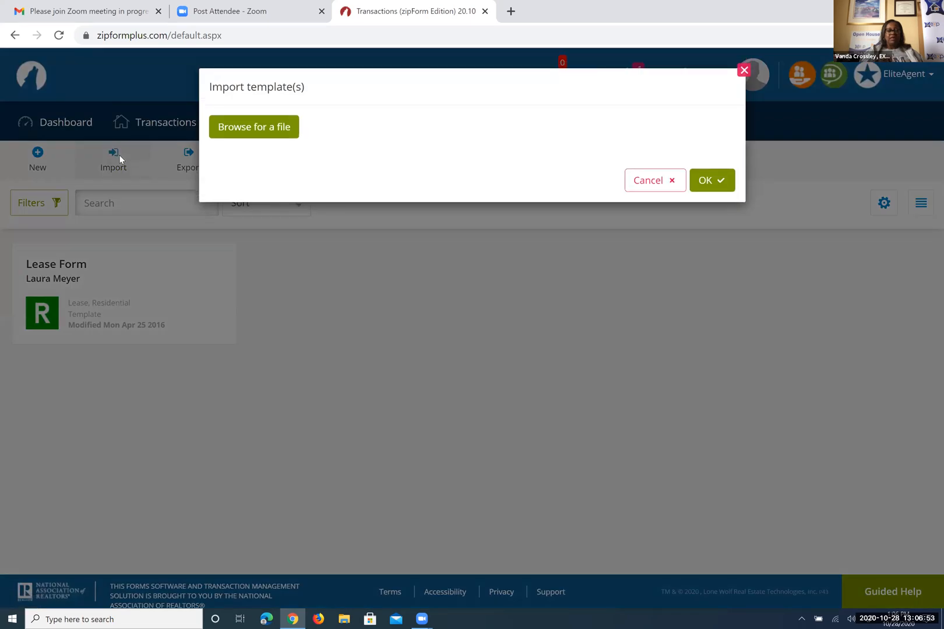
left_click(254, 127)
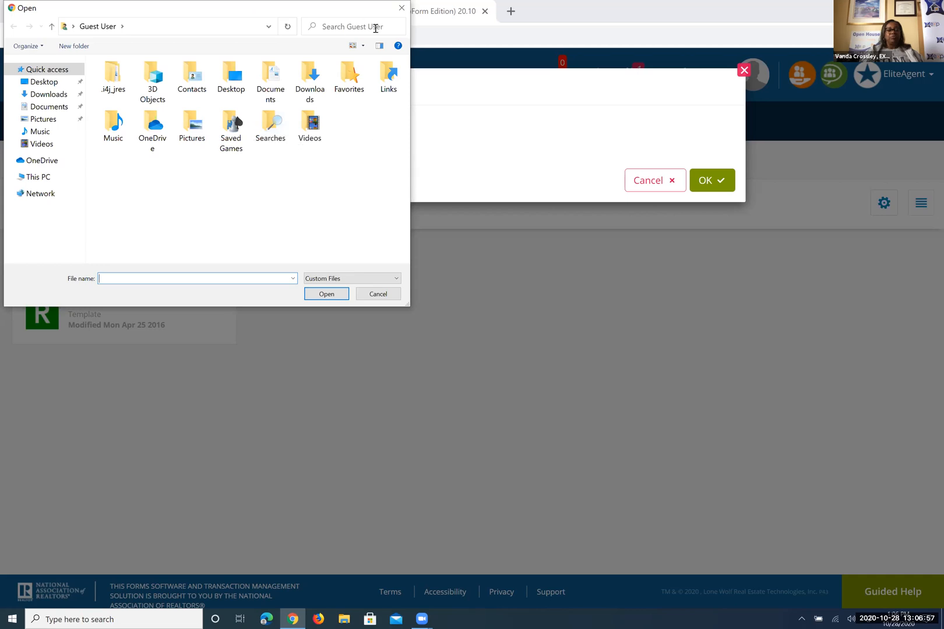
left_click_drag(218, 169, 202, 251)
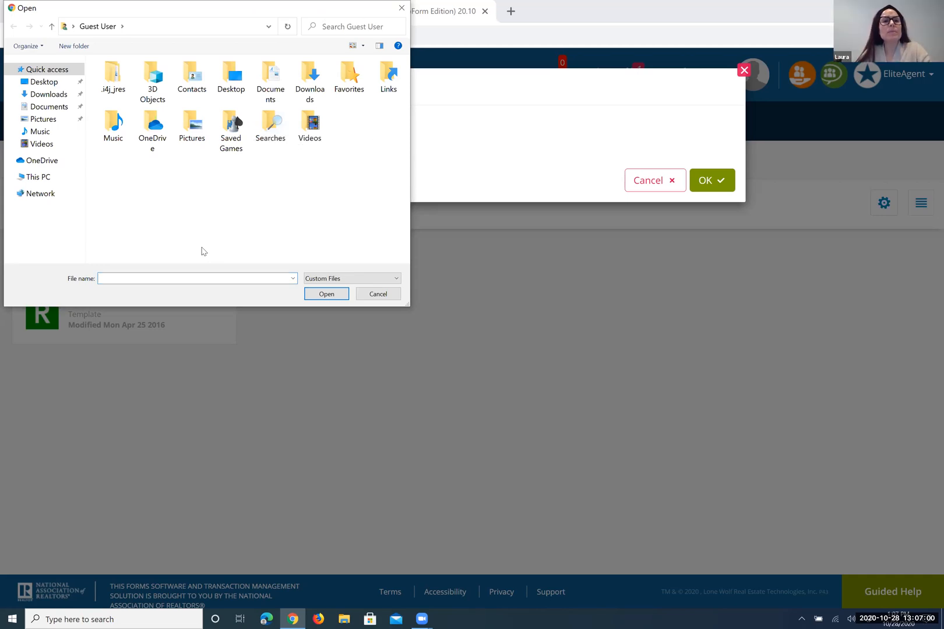
left_click(338, 23)
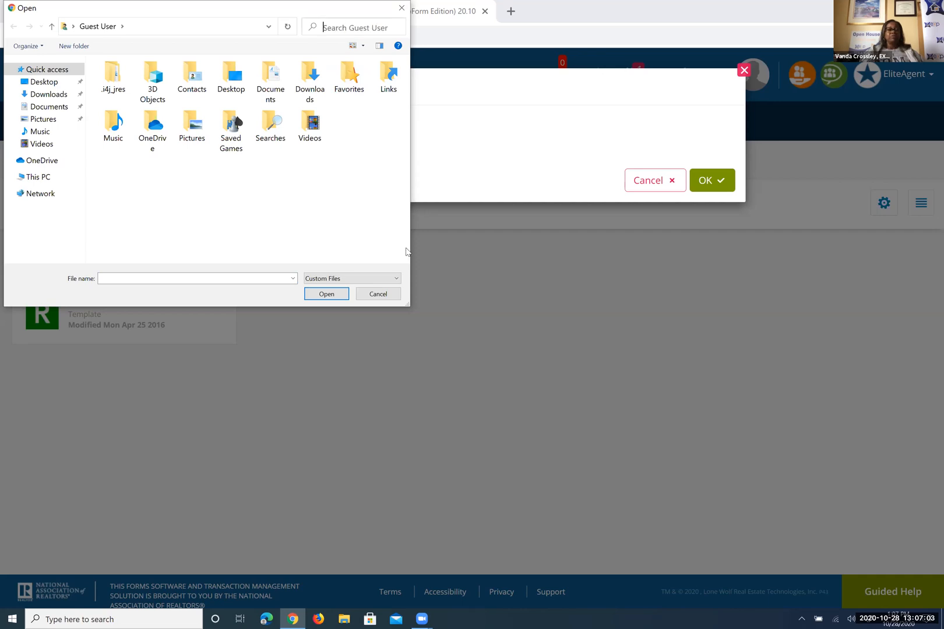
left_click(377, 294)
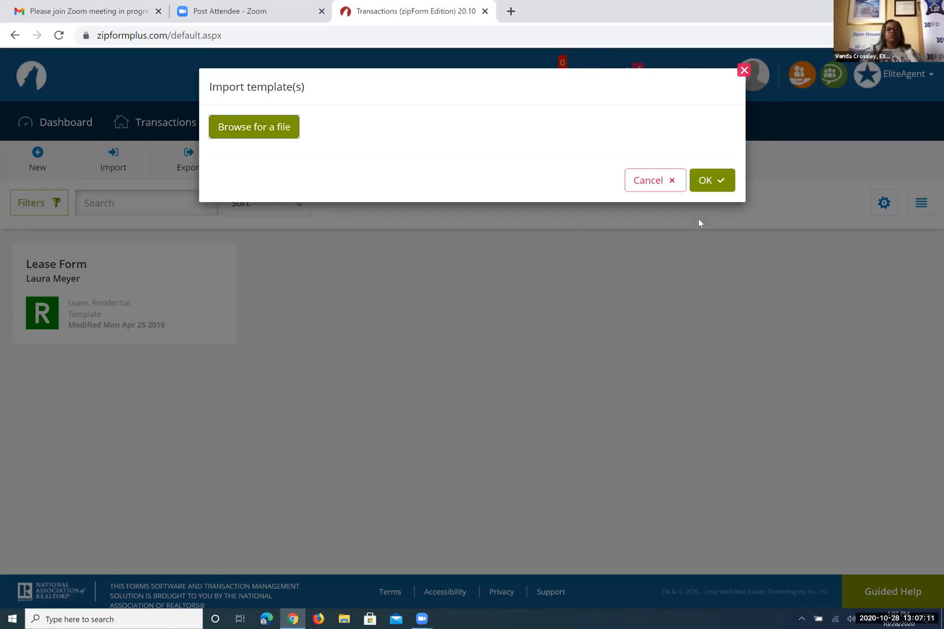
left_click(743, 71)
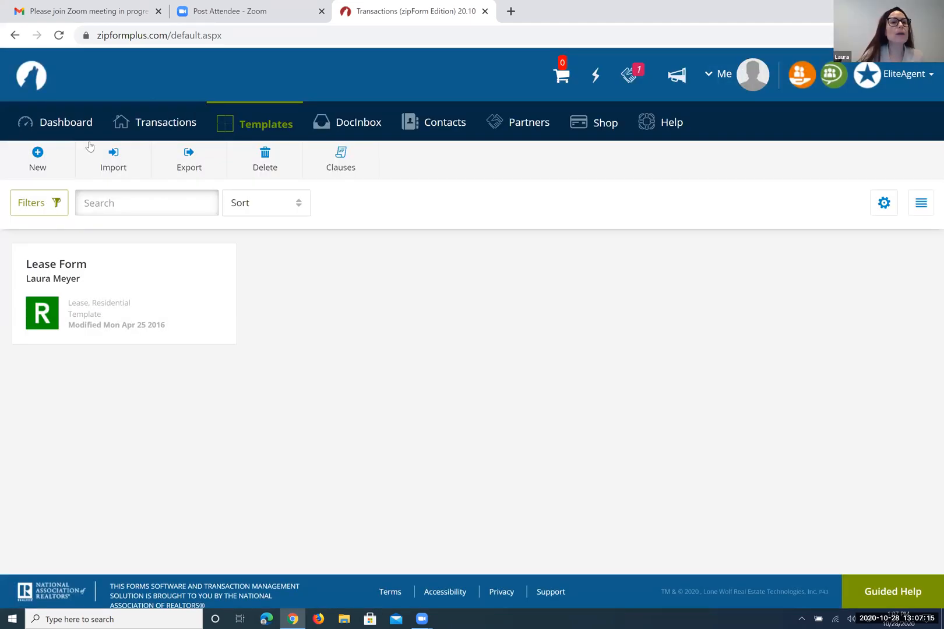
Create and save a Residential purchase-or-offer template named 'Buyer - Tenant Rep Agreement'
left_click(37, 158)
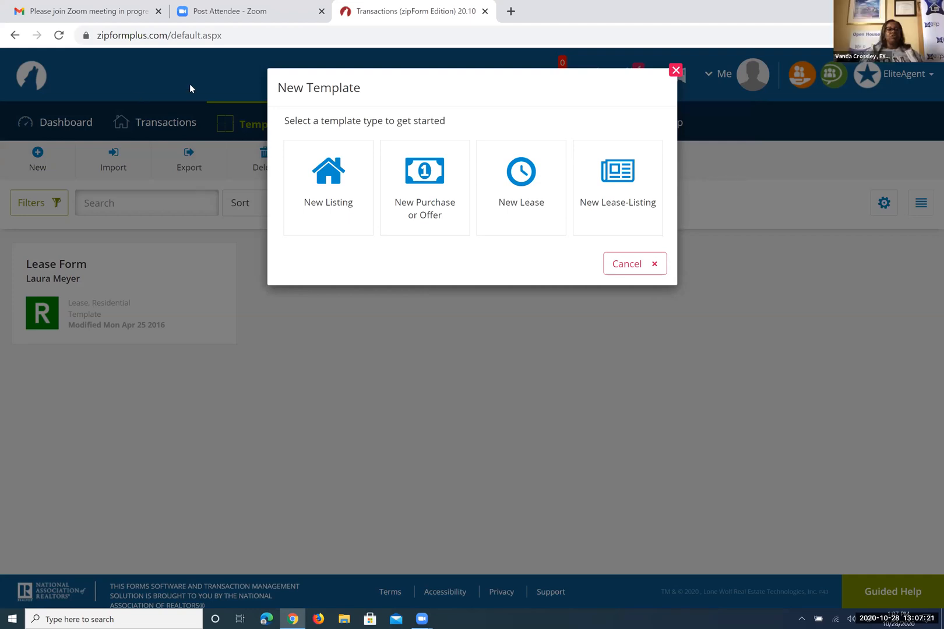
left_click(426, 194)
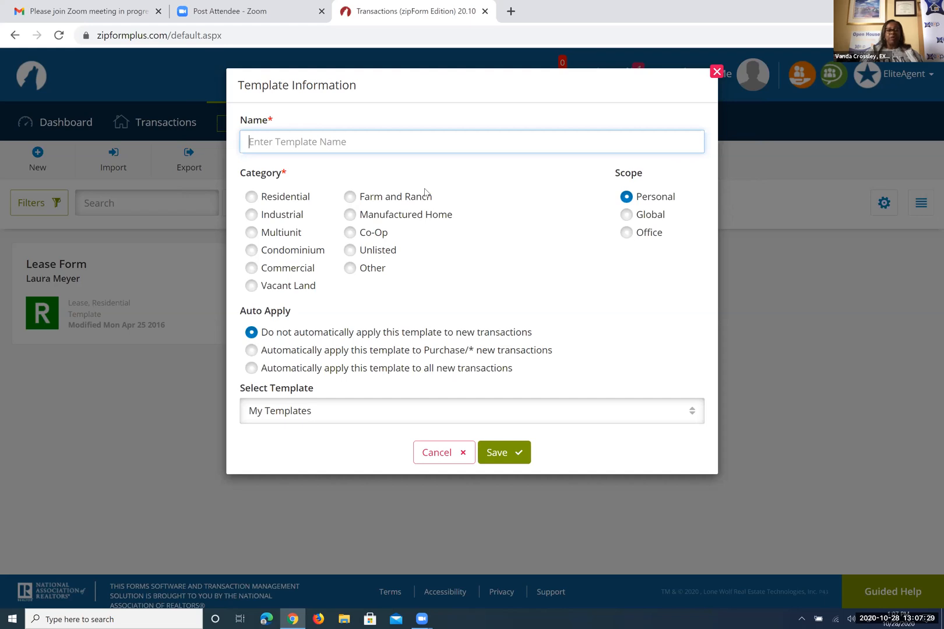
type("Buyer")
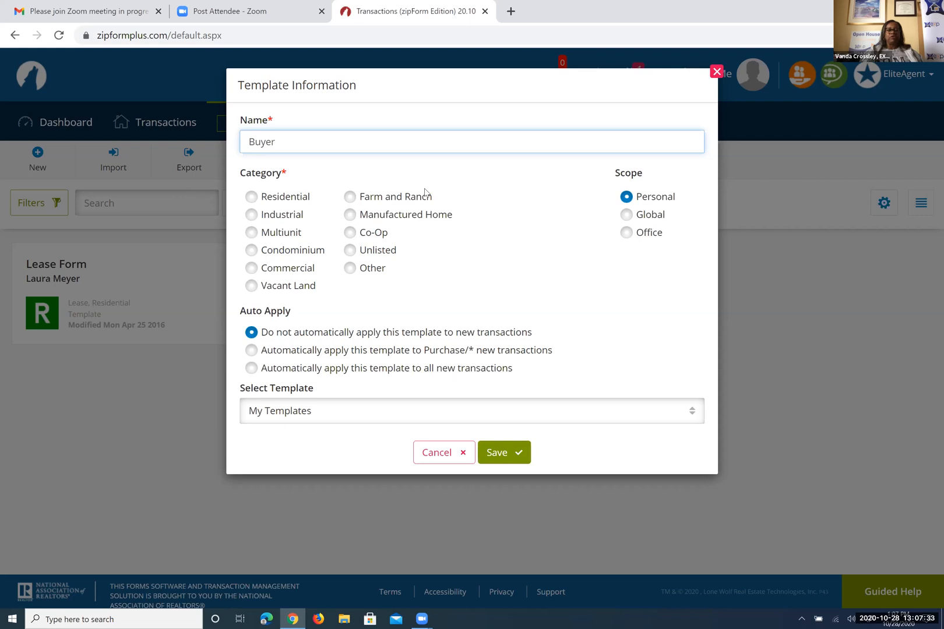
type(" - Tenant Rep Agreement")
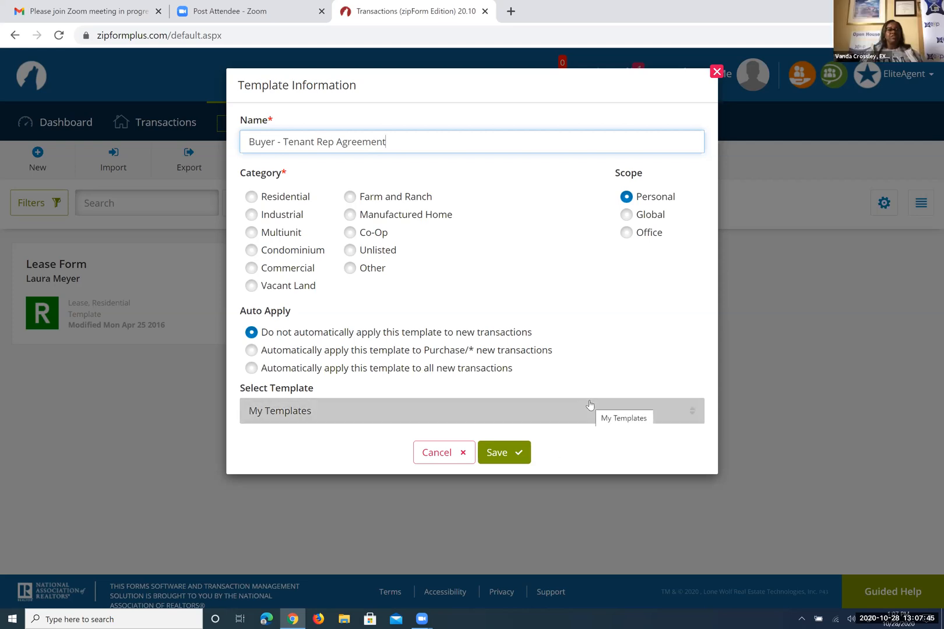
left_click(251, 198)
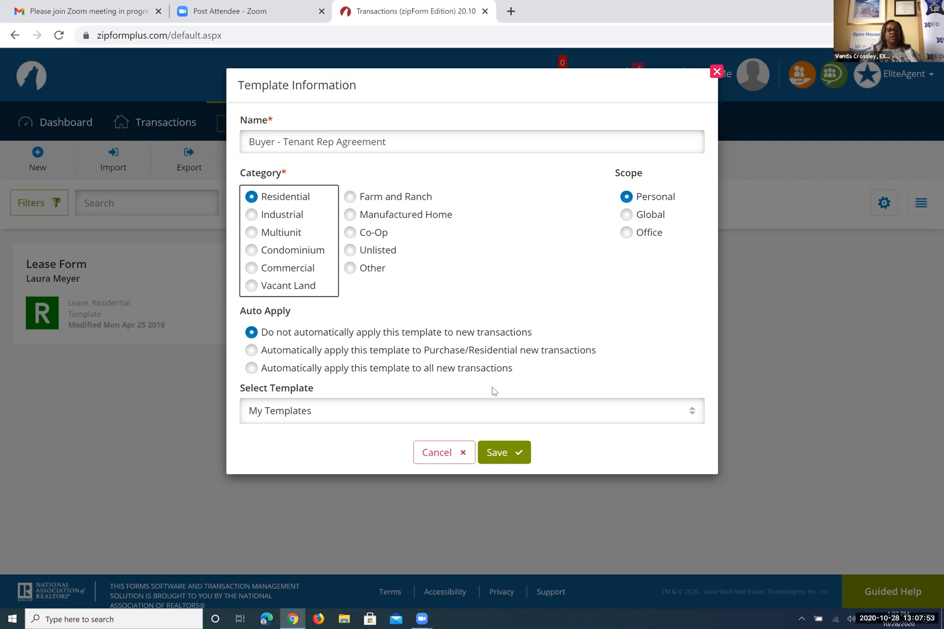
left_click(505, 453)
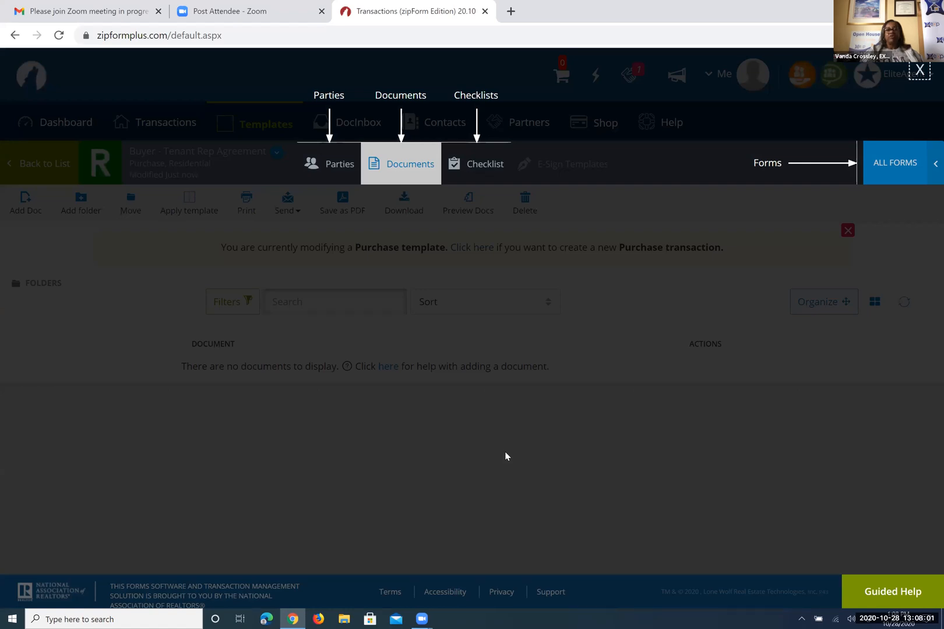
Open the Form Libraries panel beside the template and set its library filter to ALL
left_click(891, 164)
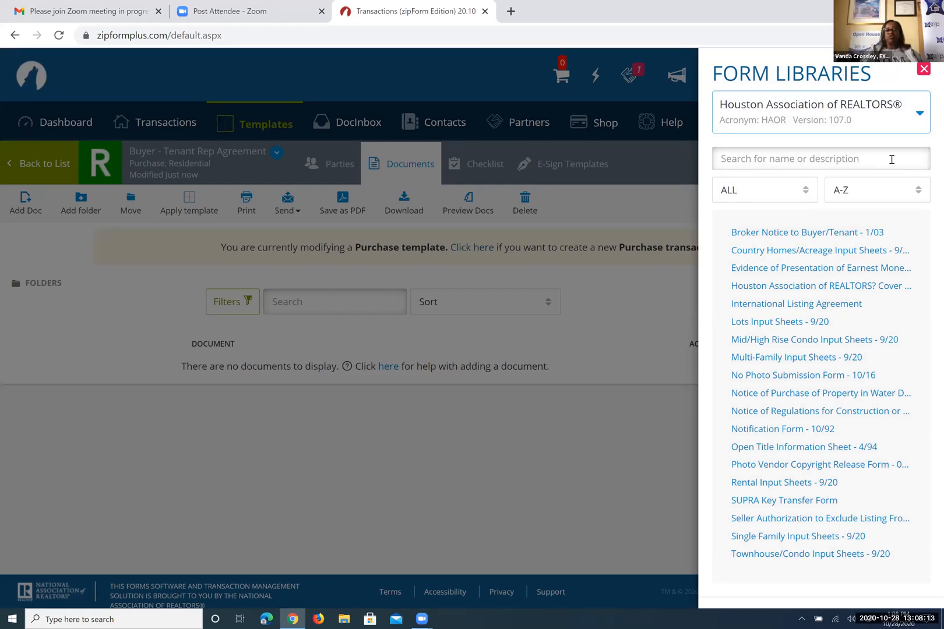
left_click(909, 286)
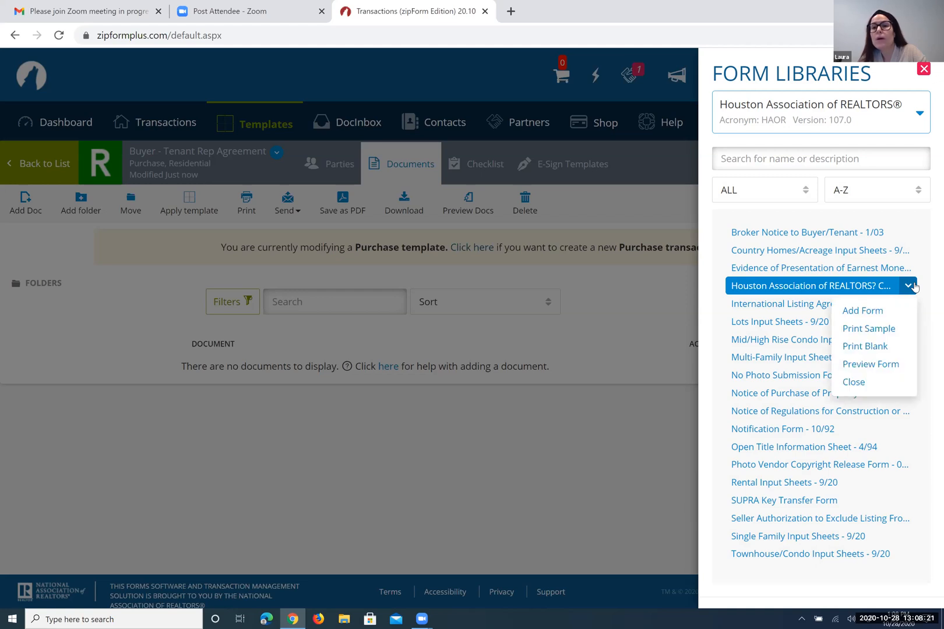
left_click(919, 116)
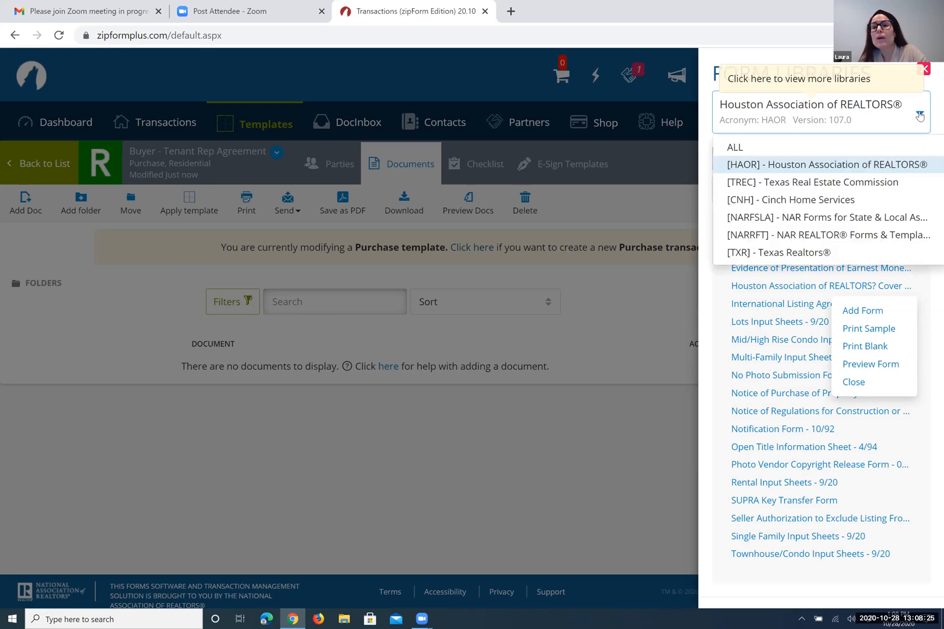
left_click(734, 146)
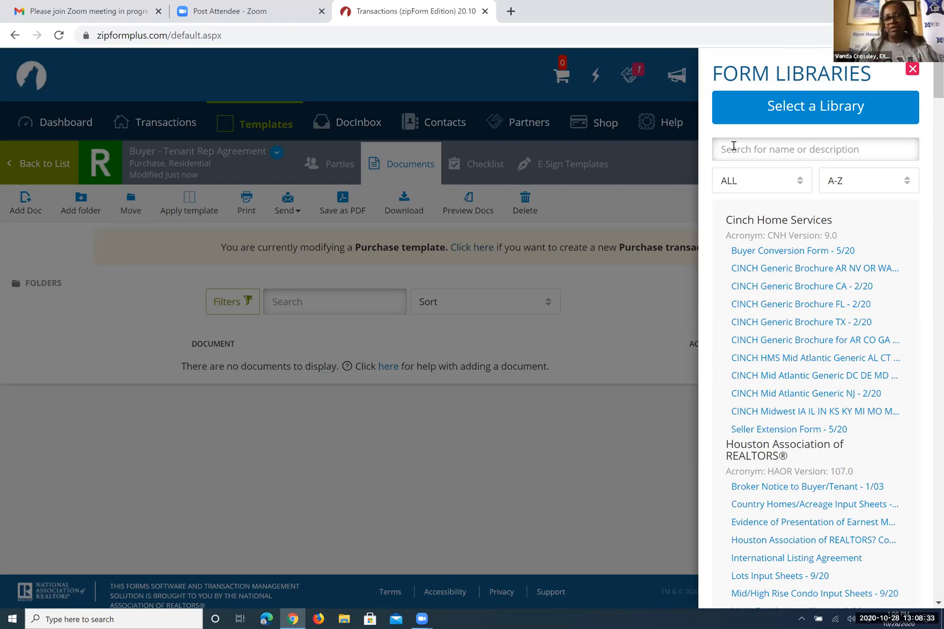
left_click(784, 113)
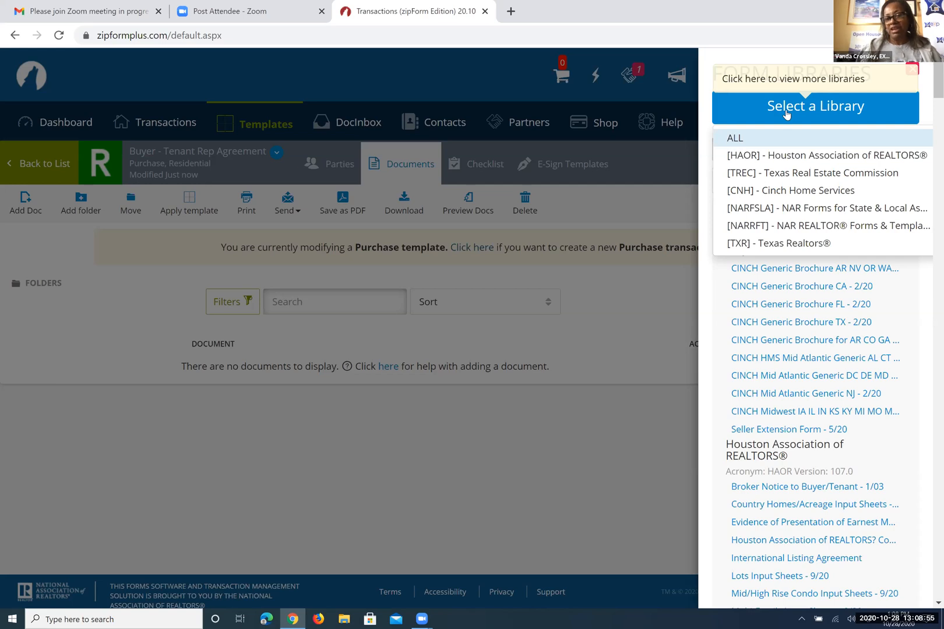
left_click(740, 138)
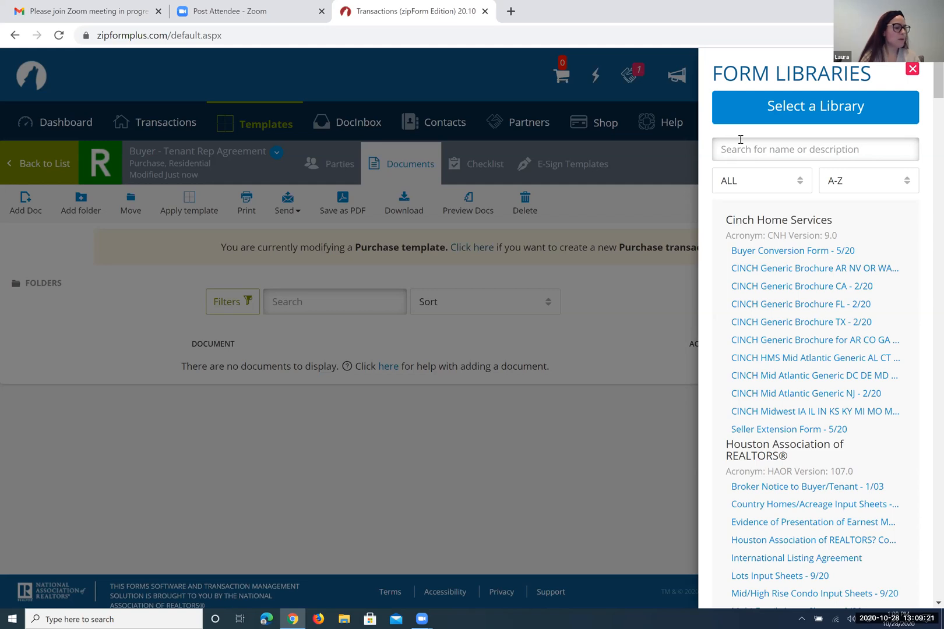
left_click(823, 111)
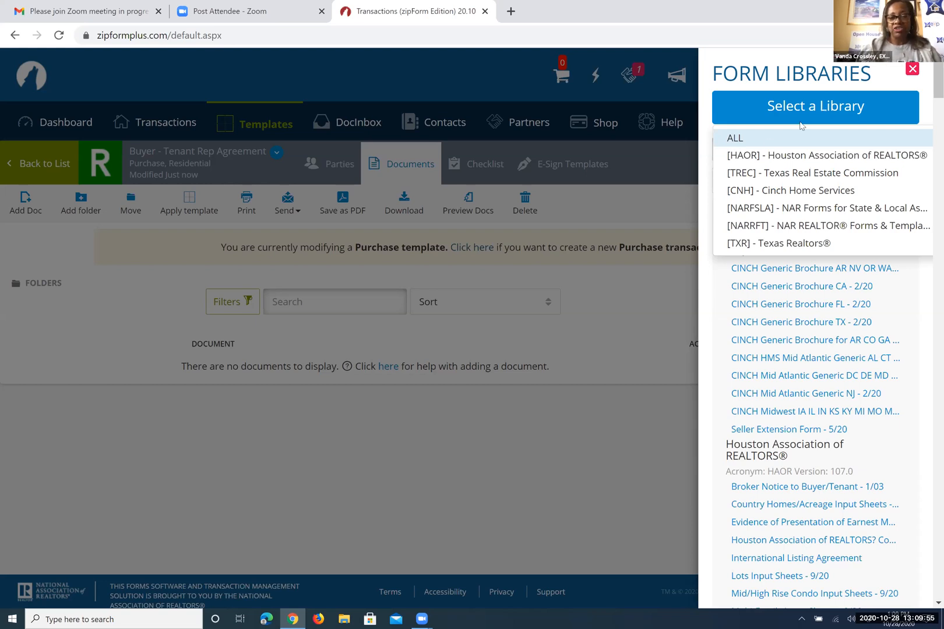
left_click(757, 143)
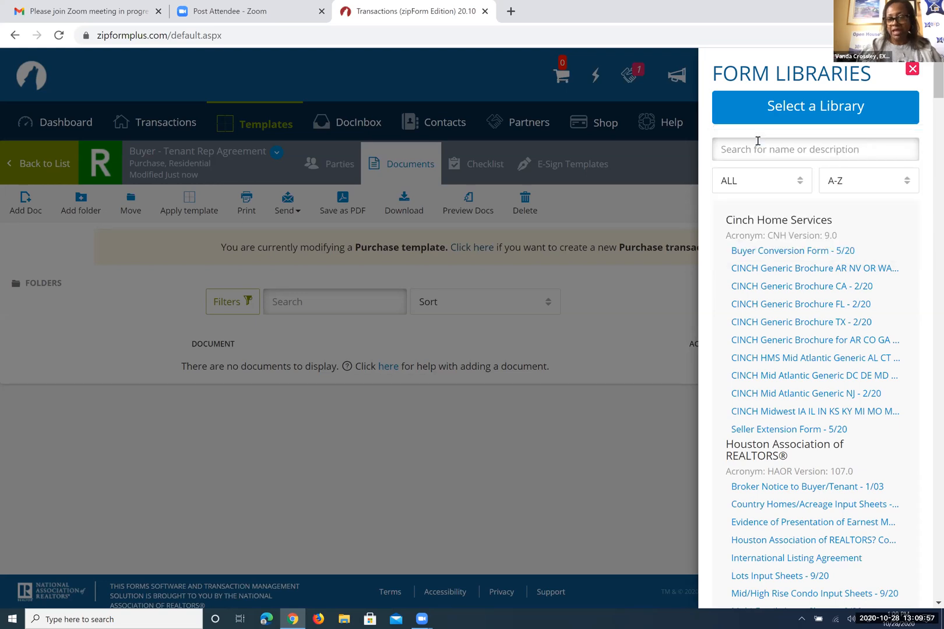